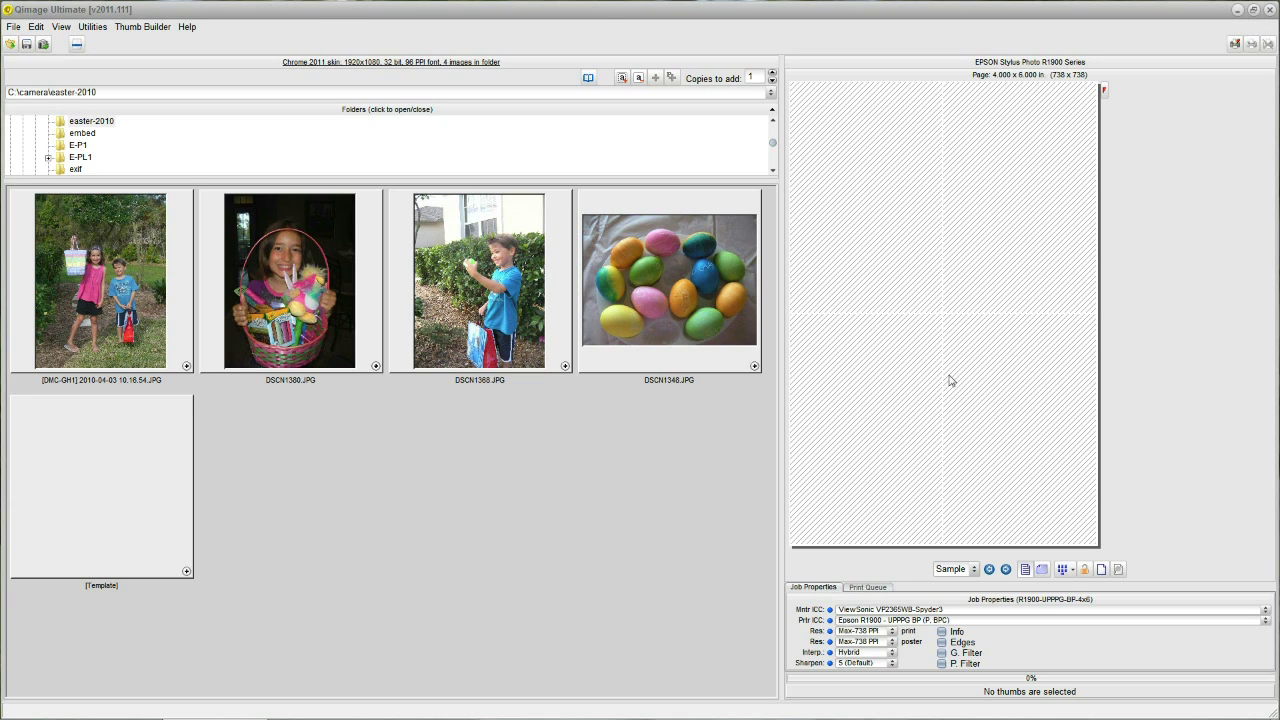
# Step: Place the two-kids, girl-with-basket and boy-by-hedge photos on the 4 x 6 page at 2.00 x 3.00 each
pyautogui.click(124, 312)
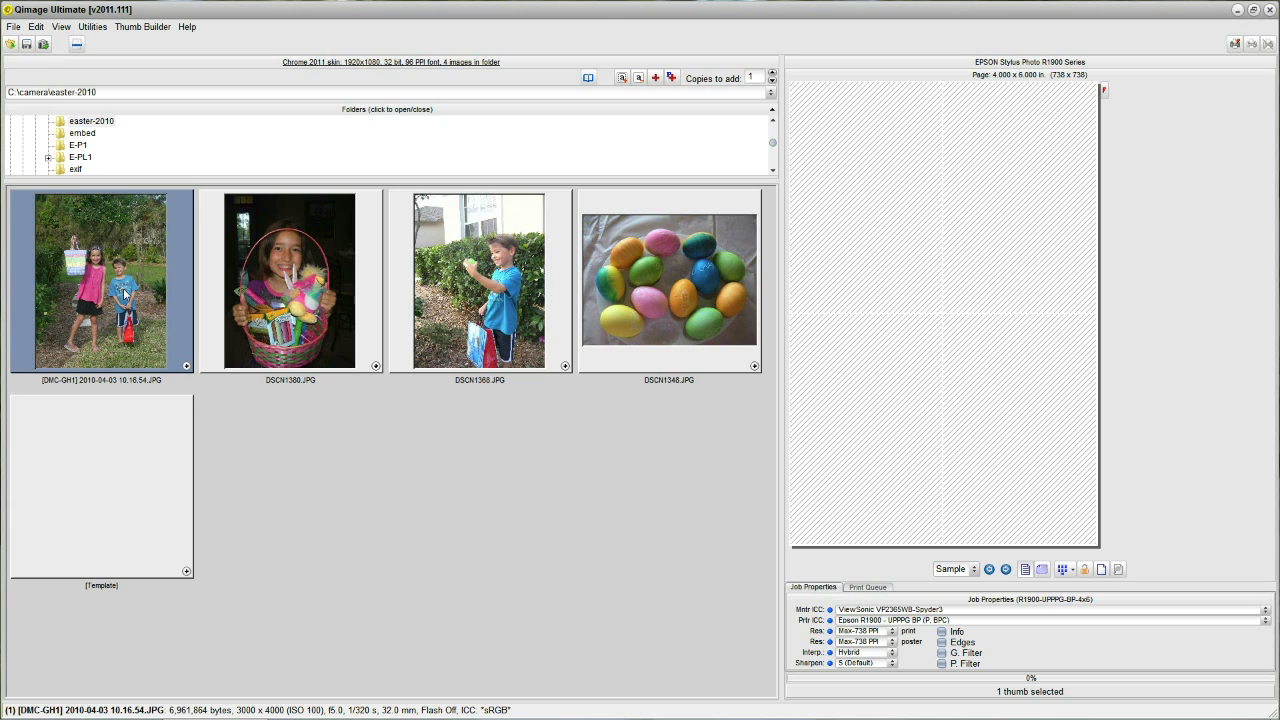
pyautogui.rightClick(124, 295)
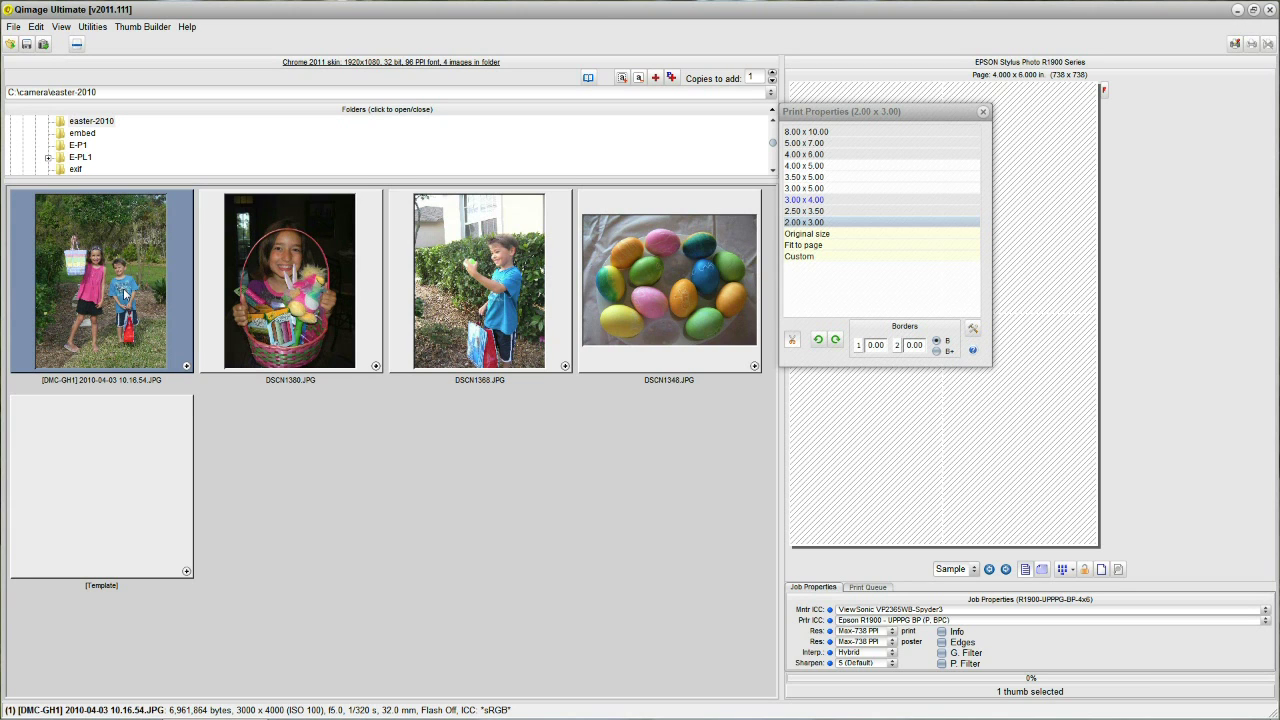
pyautogui.click(823, 224)
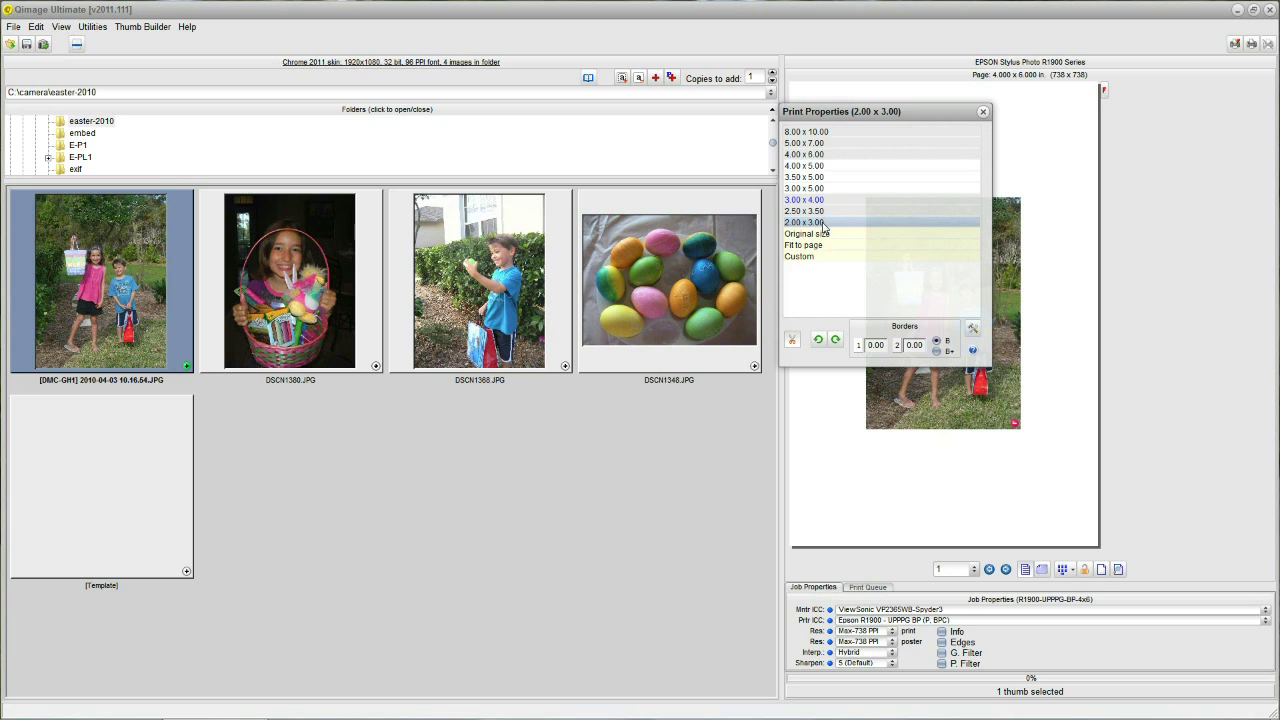
pyautogui.click(376, 367)
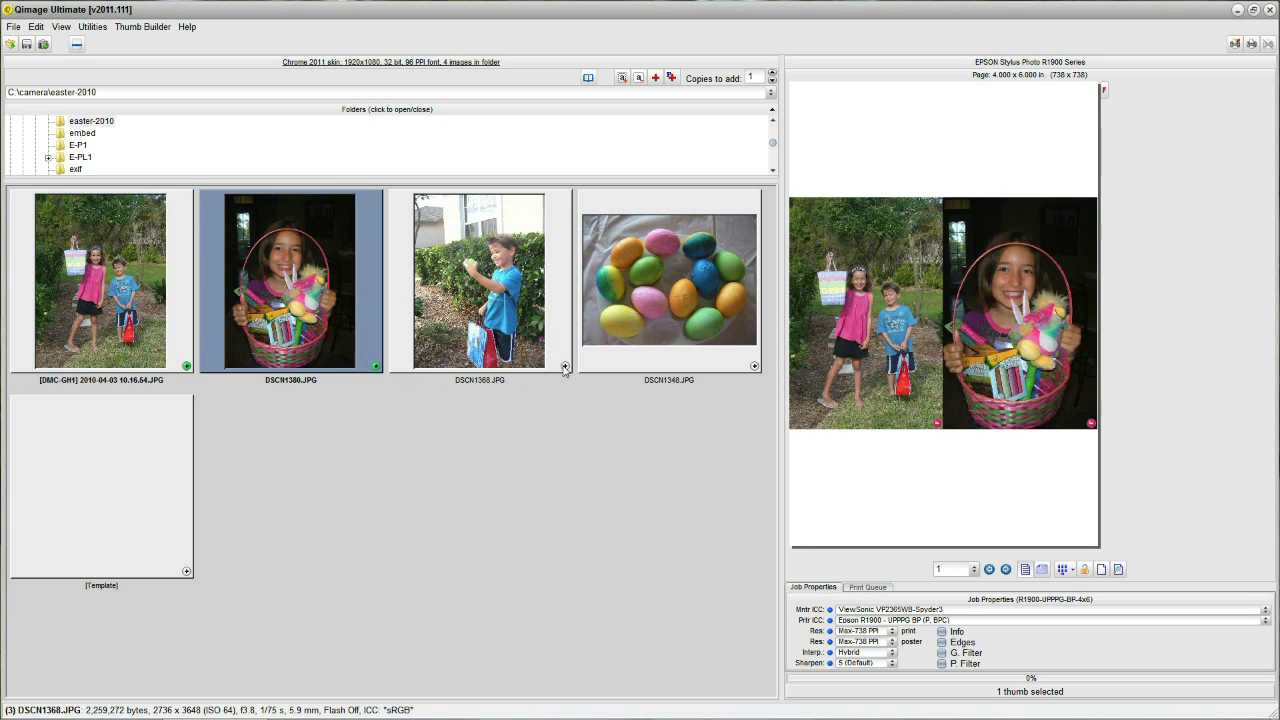
pyautogui.click(564, 366)
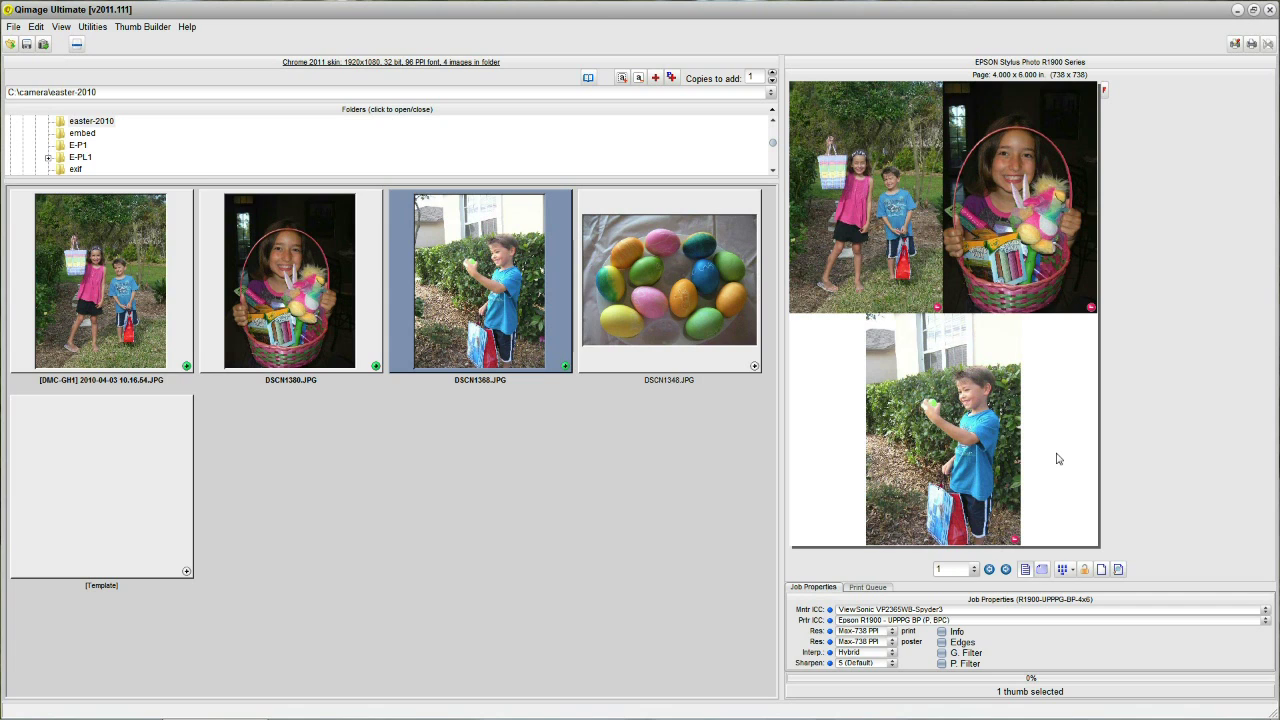
# Step: Set the page background to a pale light yellow with slightly raised luminance
pyautogui.click(1101, 570)
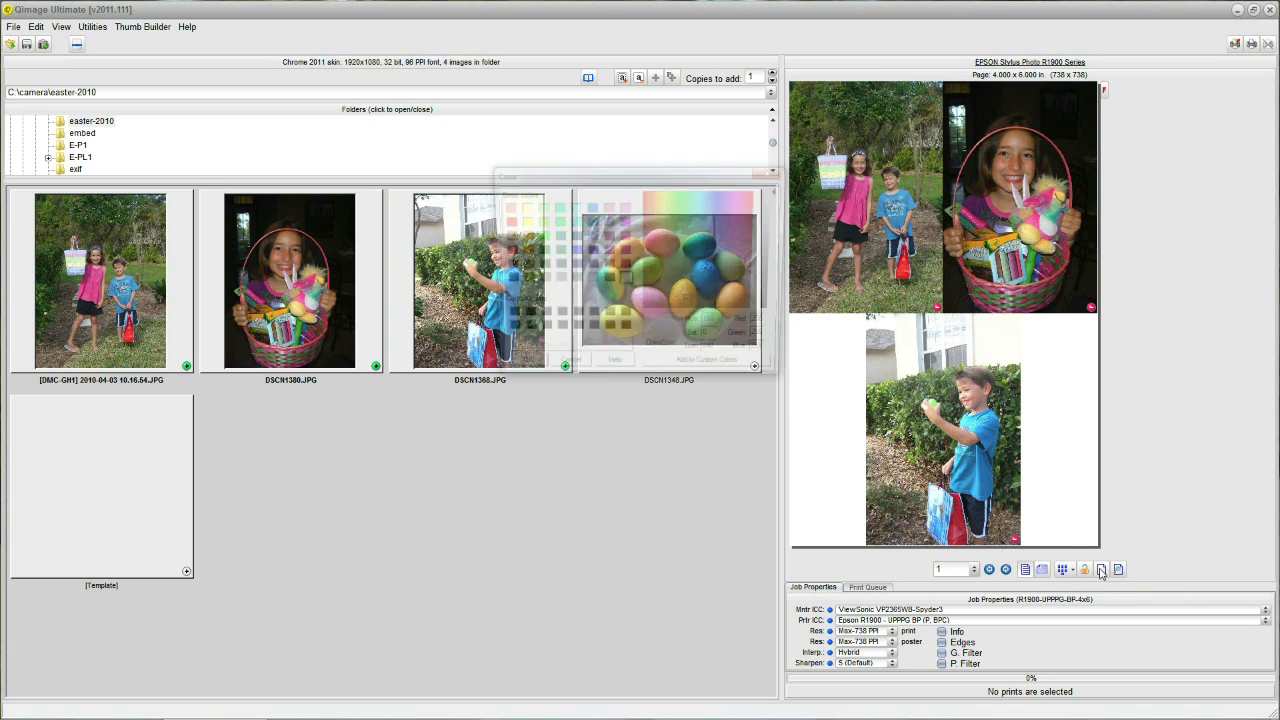
pyautogui.click(521, 207)
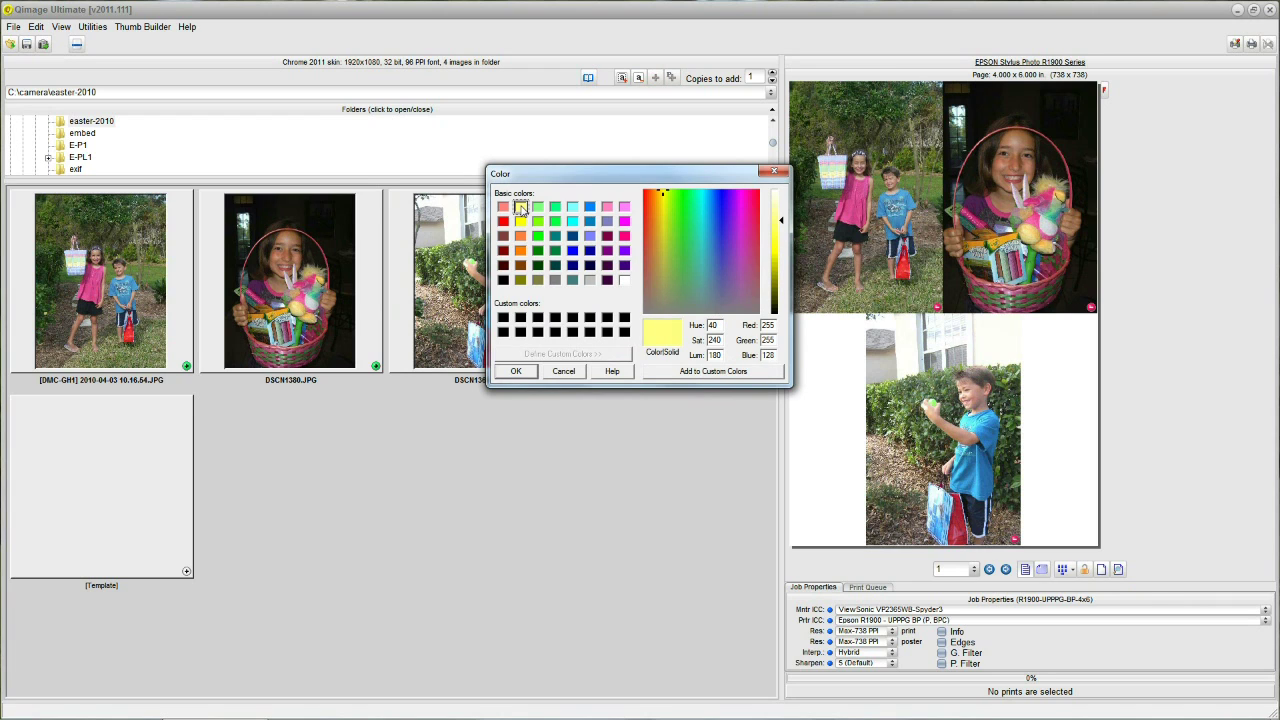
pyautogui.click(783, 222)
pyautogui.moveTo(783, 222); pyautogui.dragTo(783, 212)
pyautogui.click(517, 372)
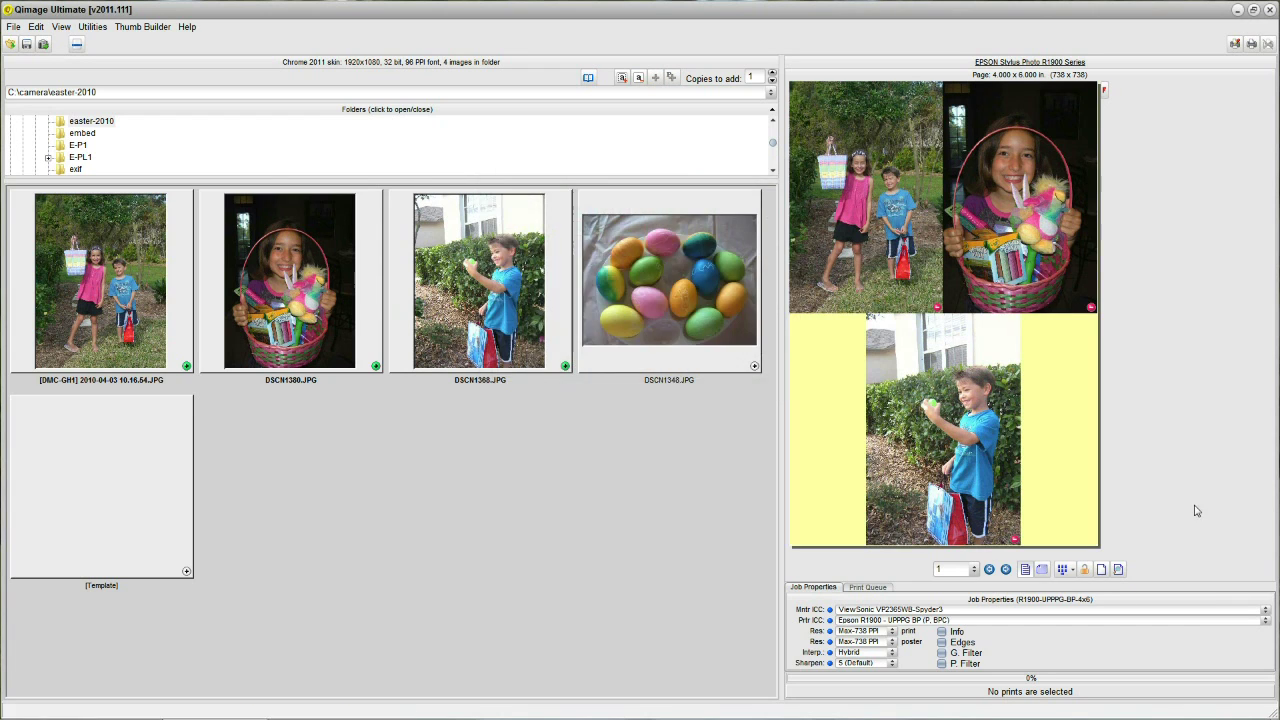
pyautogui.click(1119, 569)
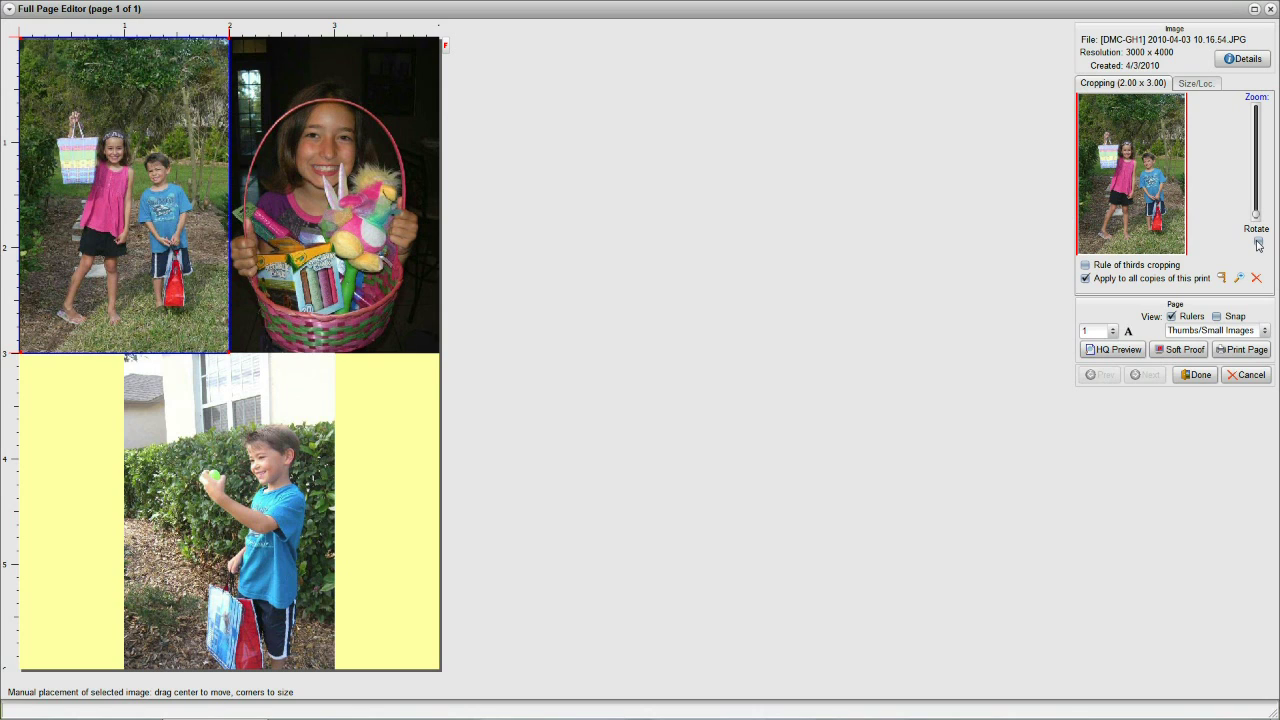
# Step: Rotate the two-kids photo's crop to landscape, adjust it, and turn the photo right to 3.00 x 2.00
pyautogui.click(1258, 243)
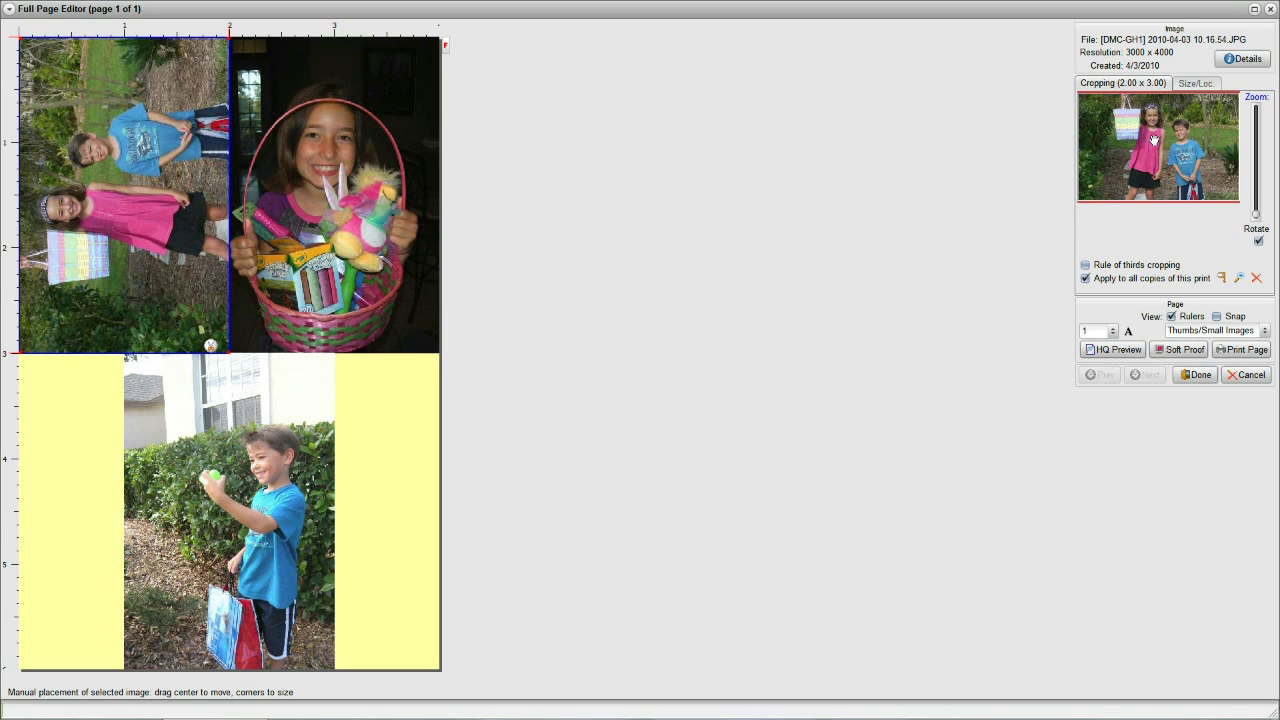
pyautogui.moveTo(1154, 140); pyautogui.dragTo(1154, 144)
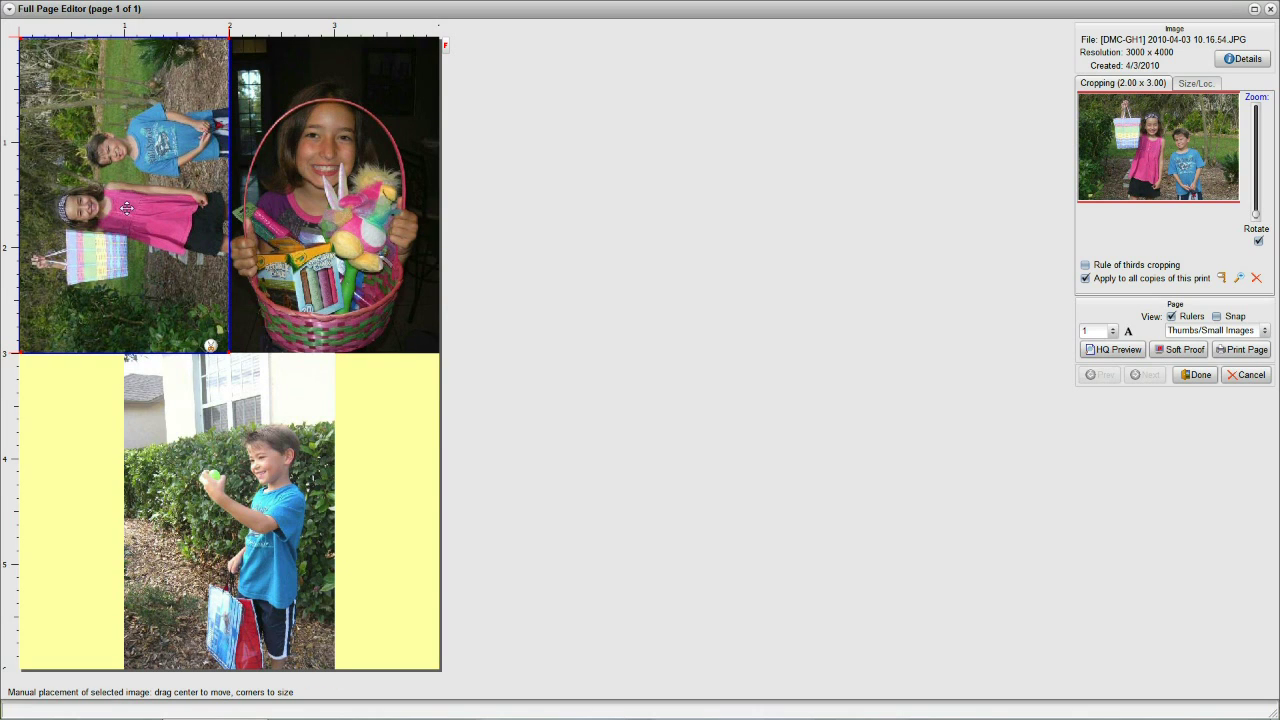
pyautogui.rightClick(126, 204)
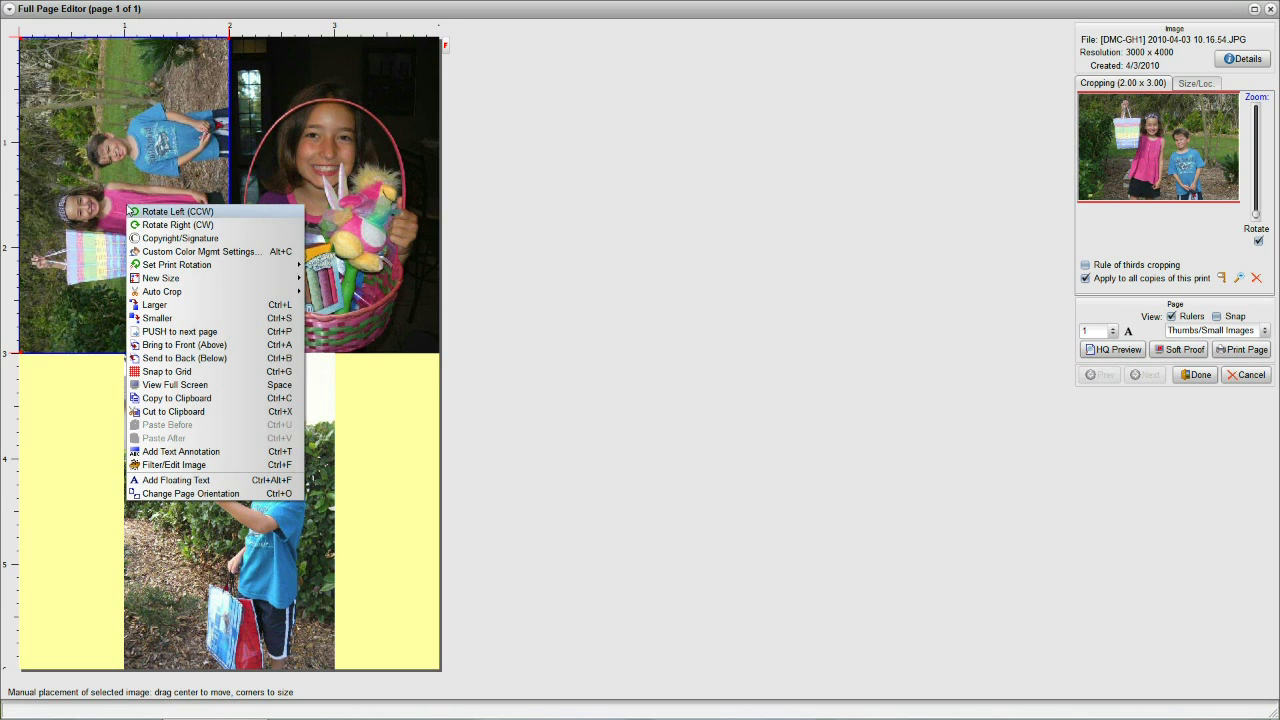
pyautogui.click(143, 221)
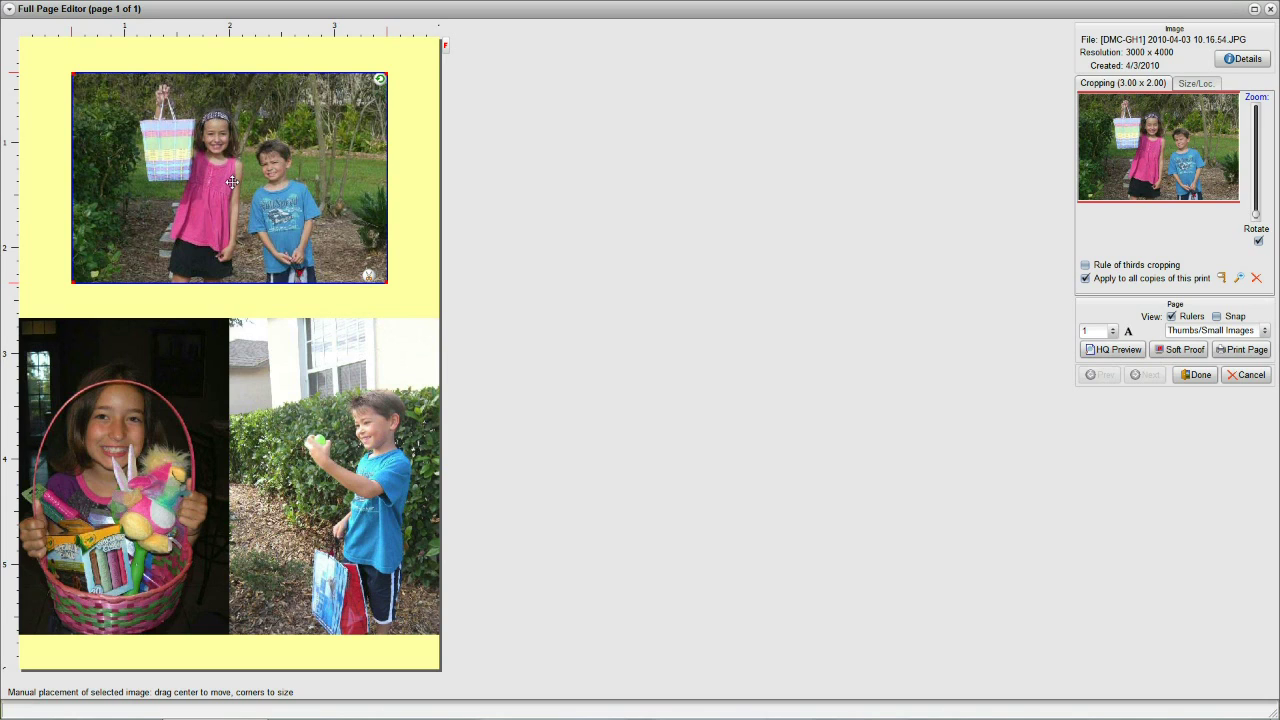
# Step: Give the top photo a first border in pink sampled from the girl's shirt, width 0.1
pyautogui.click(1197, 86)
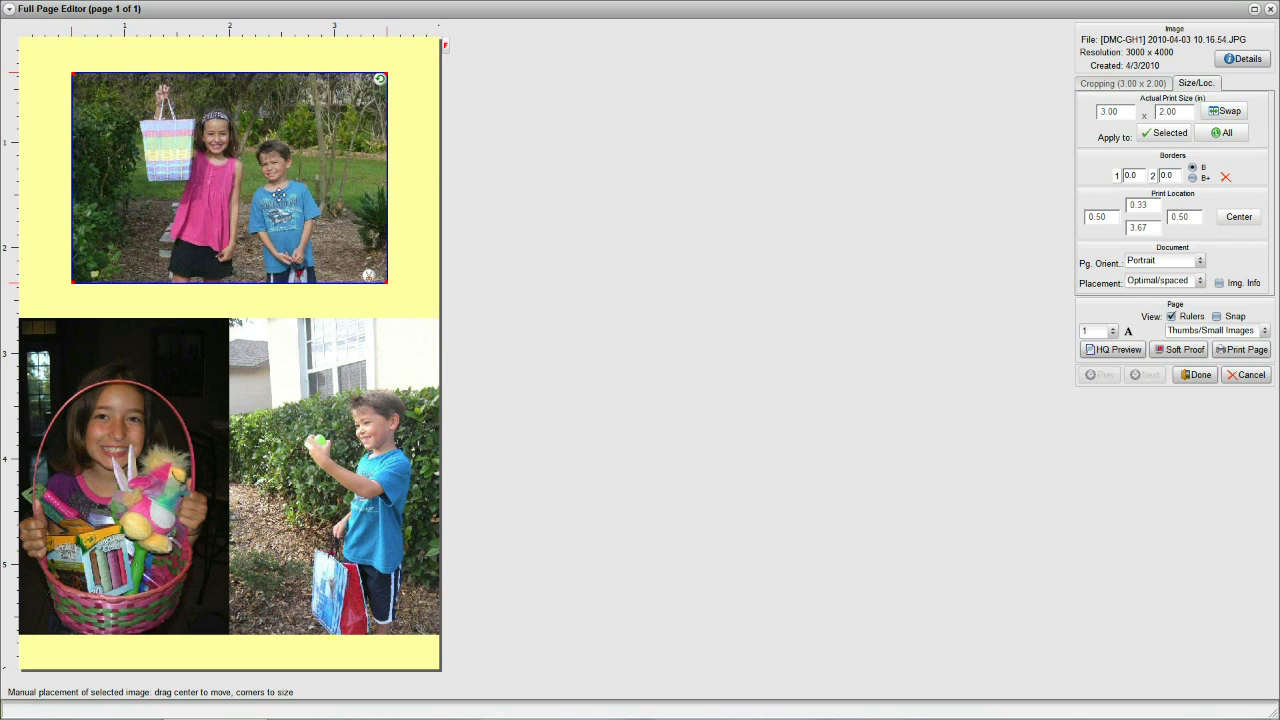
pyautogui.click(1119, 176)
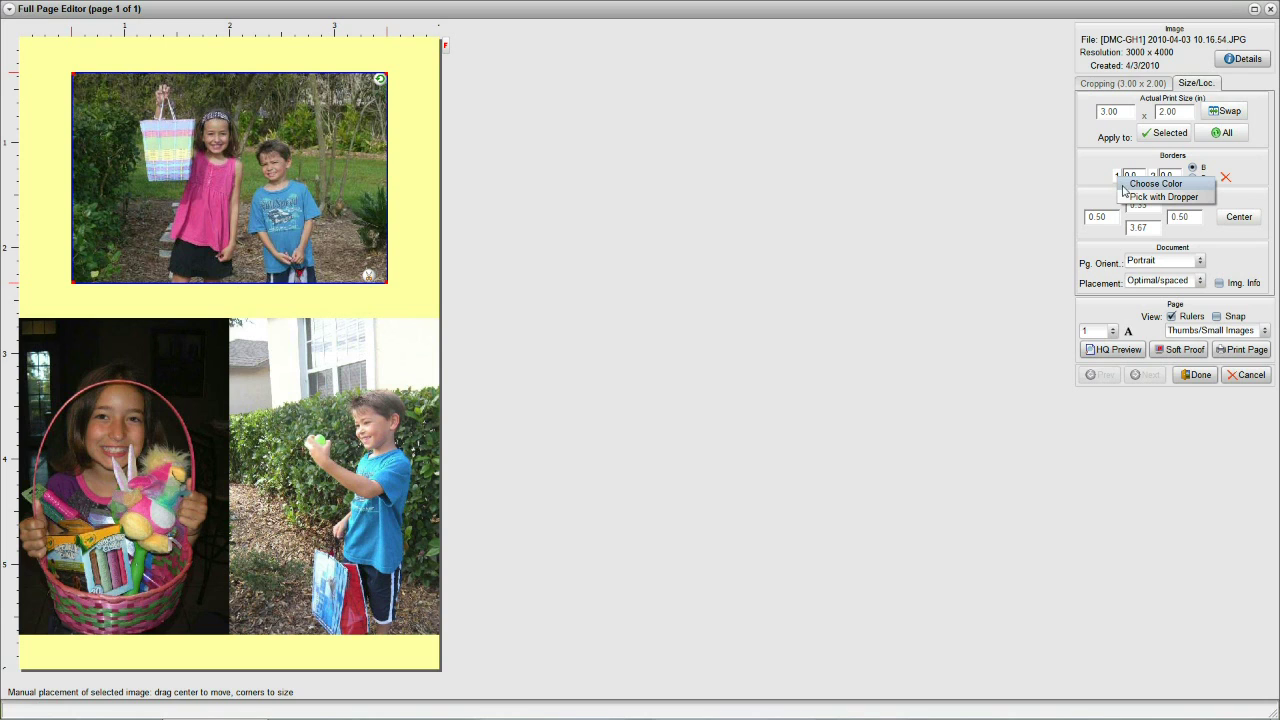
pyautogui.click(1130, 200)
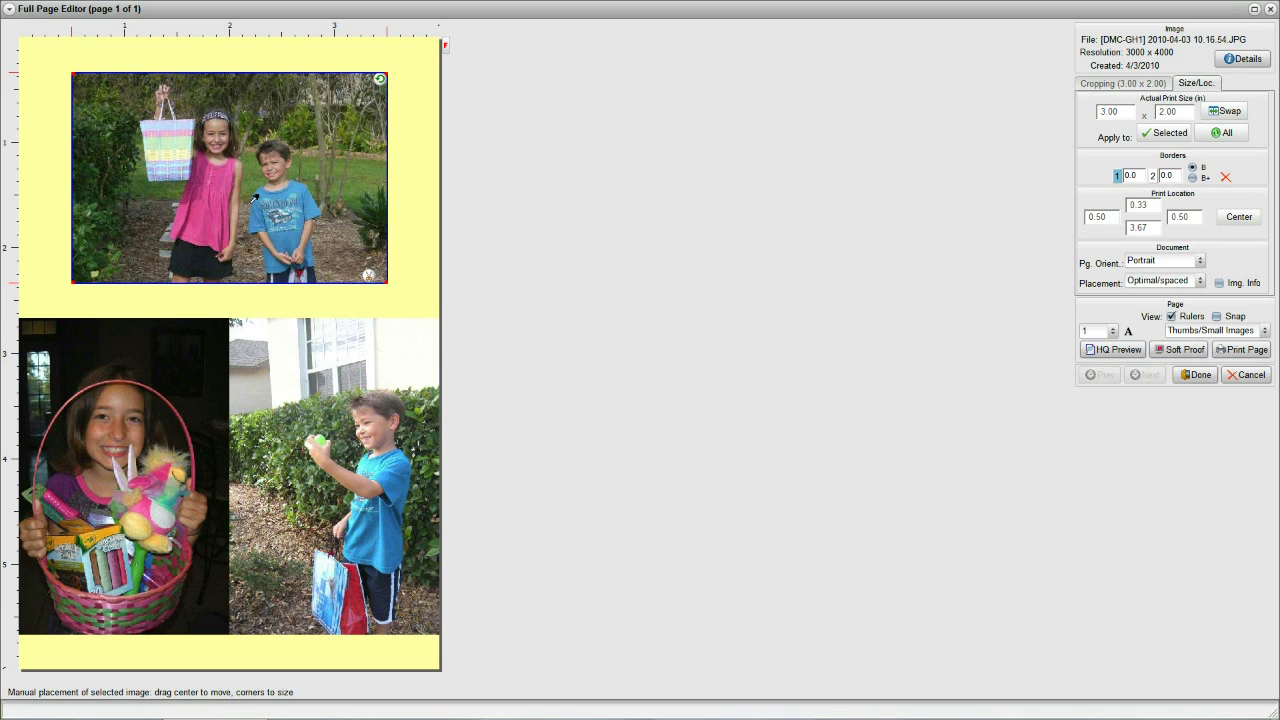
pyautogui.click(201, 214)
pyautogui.moveTo(1131, 175); pyautogui.dragTo(1141, 175)
pyautogui.write('1')
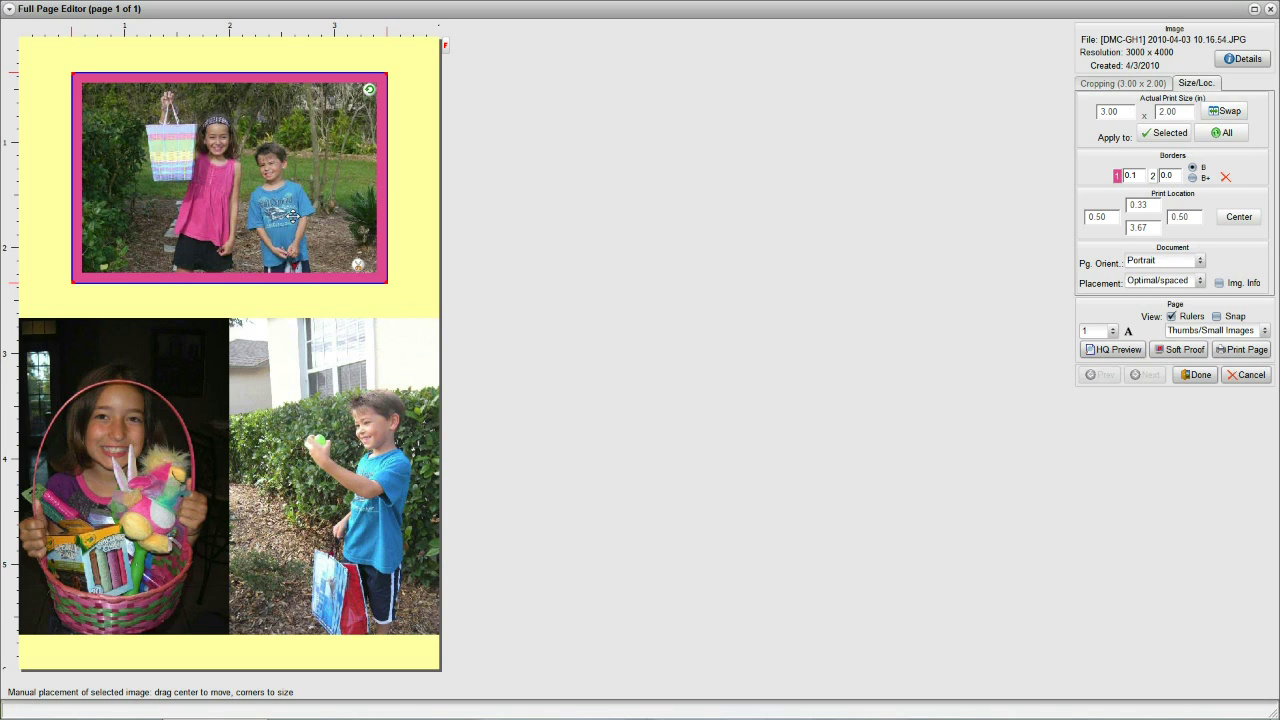
# Step: Add a second 0.1 border in blue sampled from the boy's shirt
pyautogui.click(1155, 177)
pyautogui.click(1185, 194)
pyautogui.click(295, 229)
pyautogui.click(260, 195)
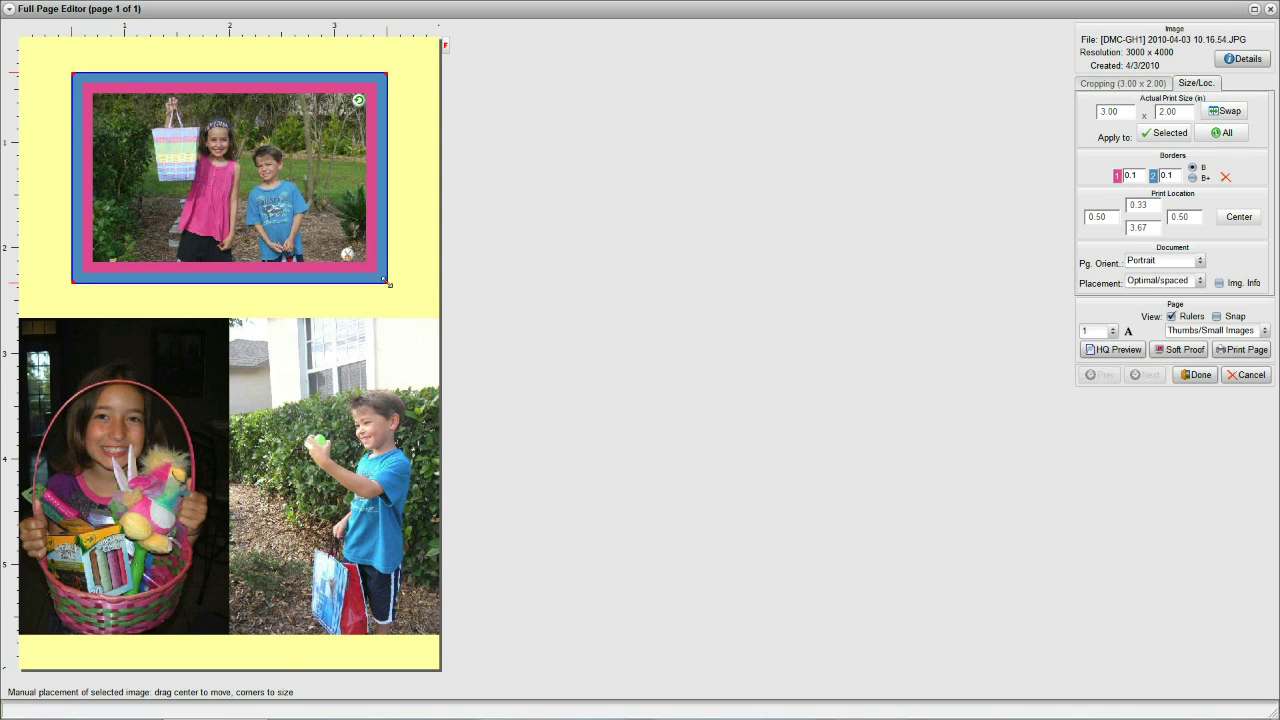
# Step: Enlarge the top photo to about 3.29 x 2.19 in and shift it slightly right
pyautogui.moveTo(386, 288); pyautogui.dragTo(415, 304)
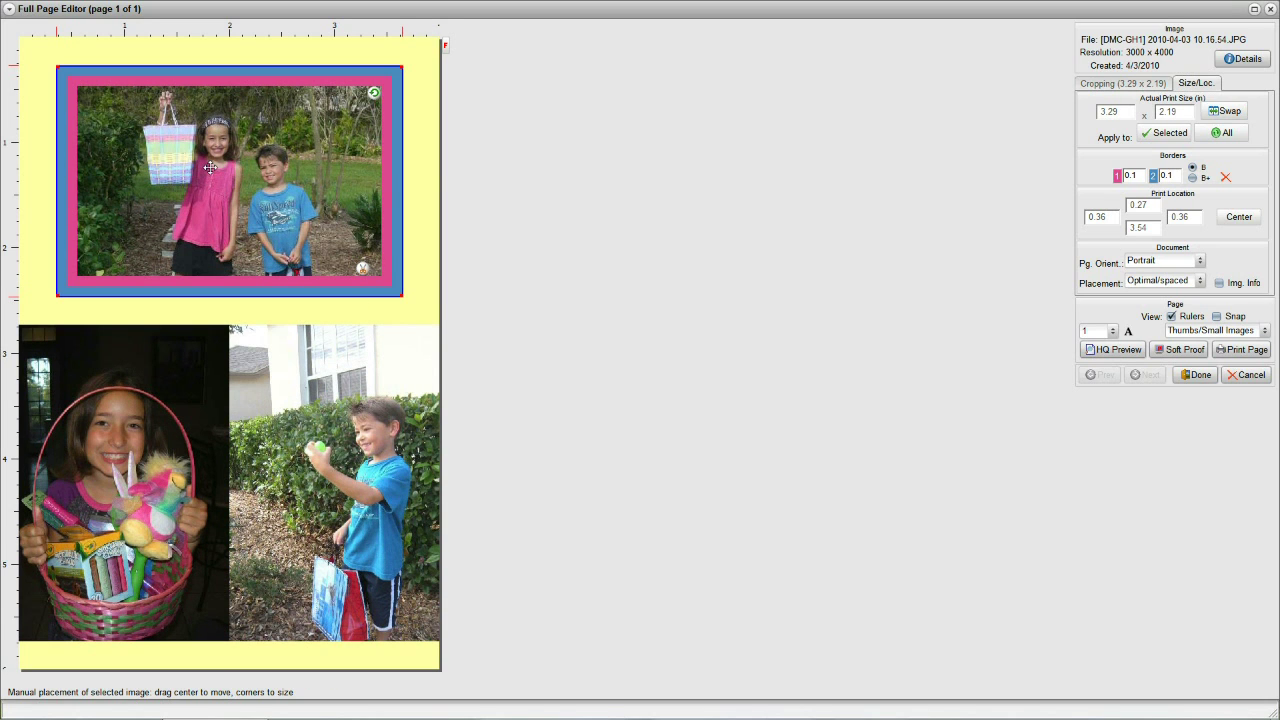
pyautogui.moveTo(208, 170); pyautogui.dragTo(228, 164)
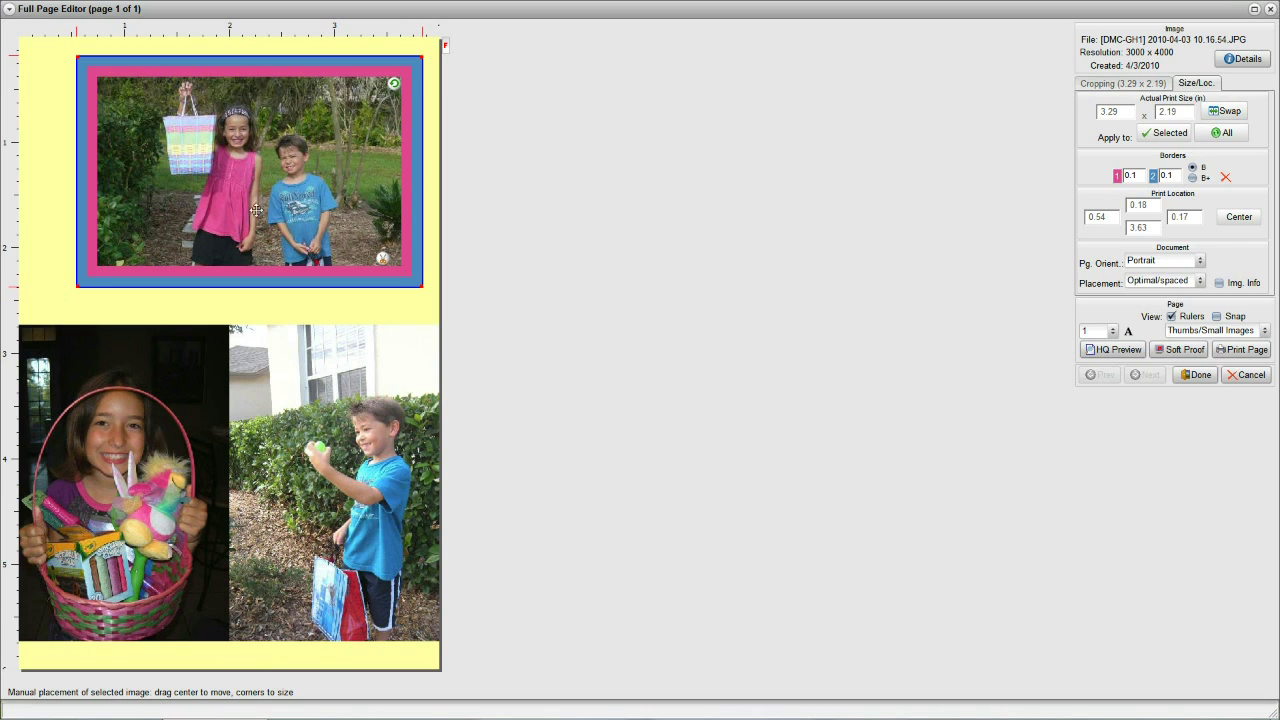
pyautogui.click(130, 366)
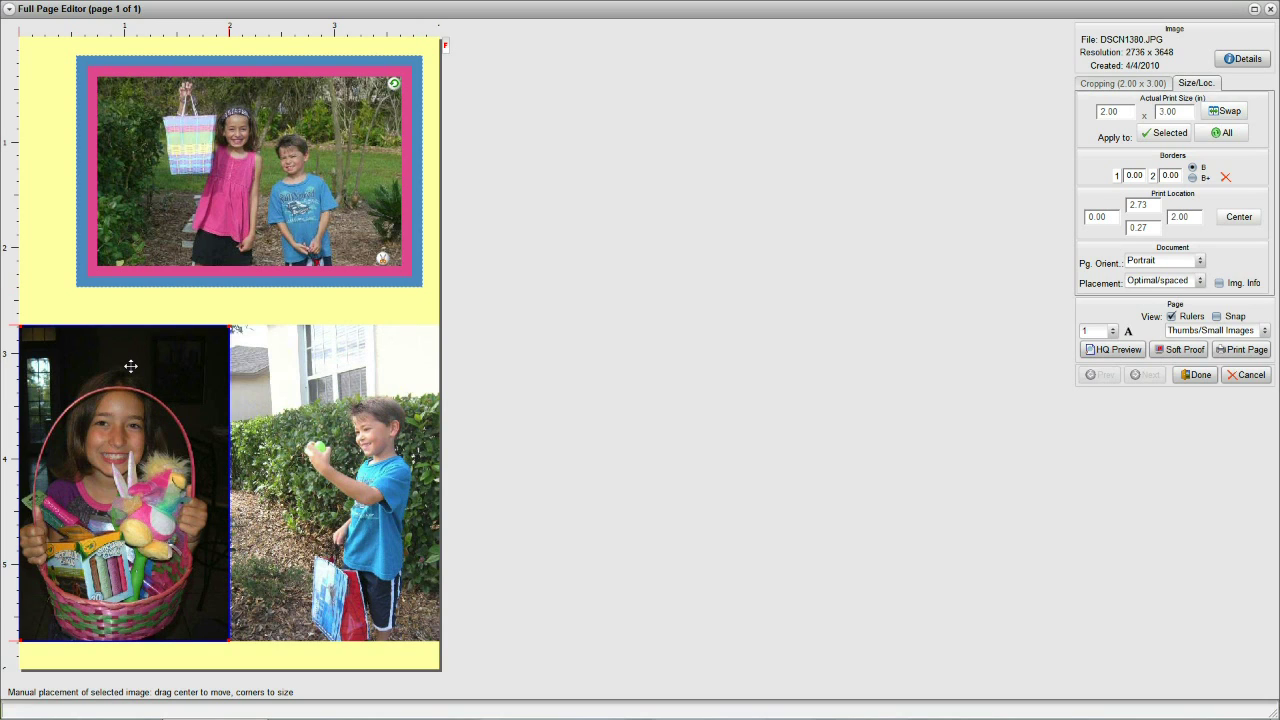
# Step: Give the girl-with-basket photo a 0.1 border in the top photo's pink
pyautogui.click(1120, 180)
pyautogui.click(1165, 201)
pyautogui.click(408, 250)
pyautogui.doubleClick(1136, 175)
pyautogui.write('0.1')
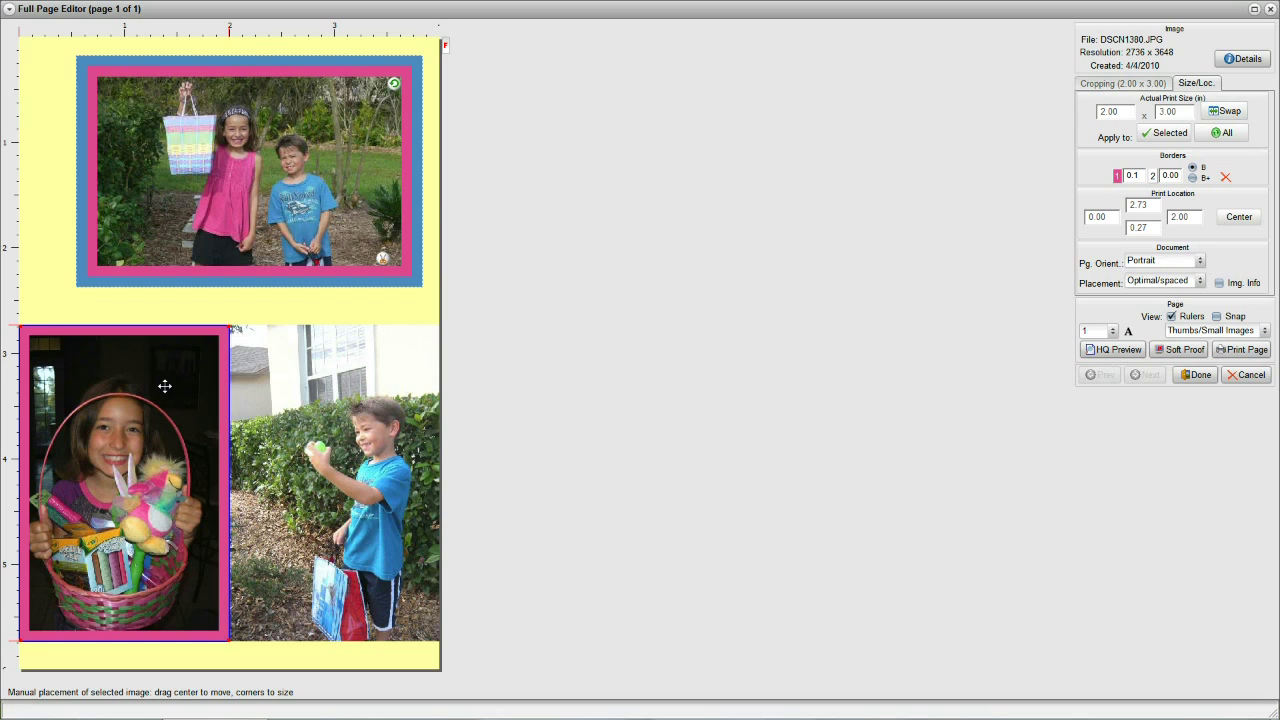
# Step: Give the boy-by-hedge photo a 0.1 border in the top photo's outer blue
pyautogui.click(316, 394)
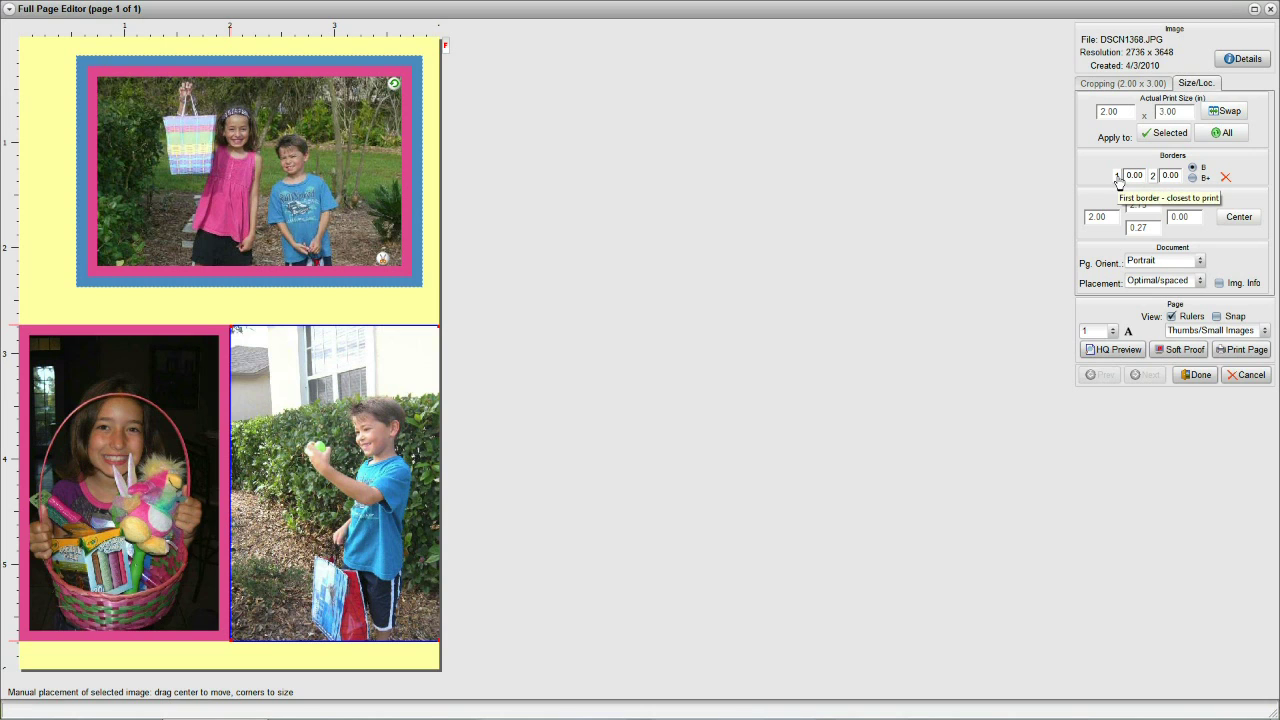
pyautogui.click(1118, 177)
pyautogui.click(1134, 198)
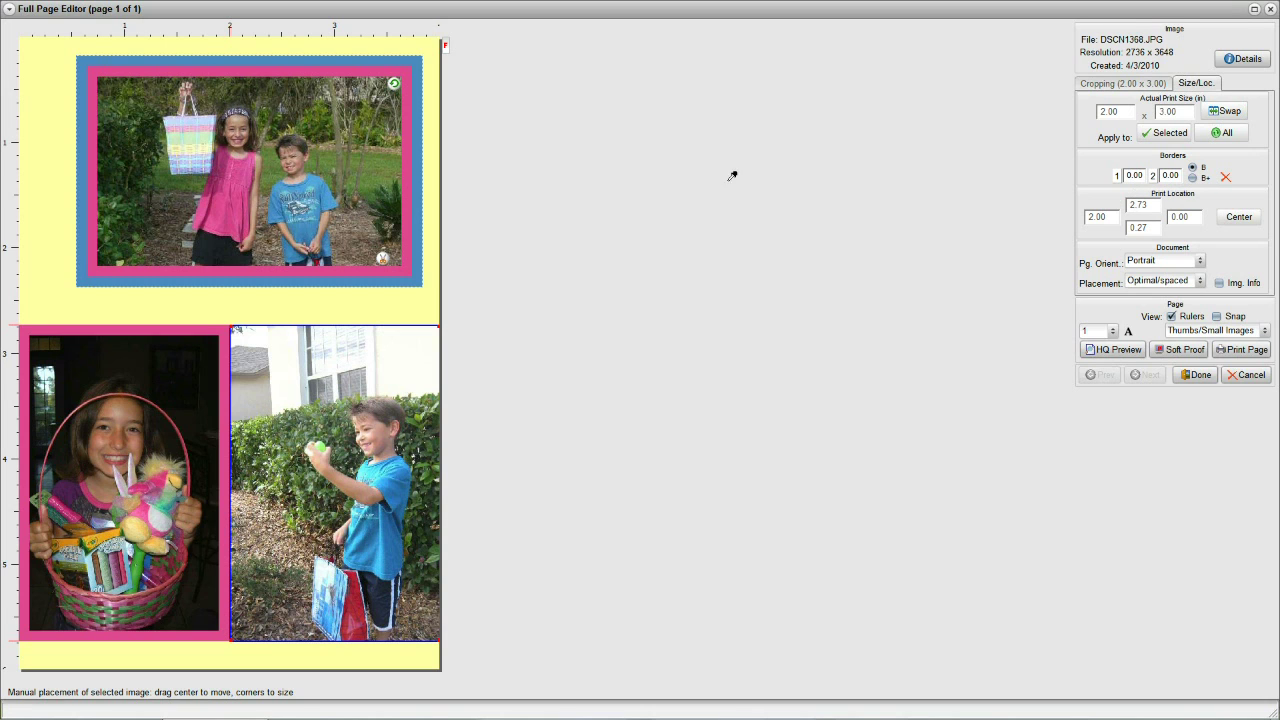
pyautogui.click(420, 210)
pyautogui.moveTo(1135, 175); pyautogui.dragTo(1150, 176)
pyautogui.write('0.1')
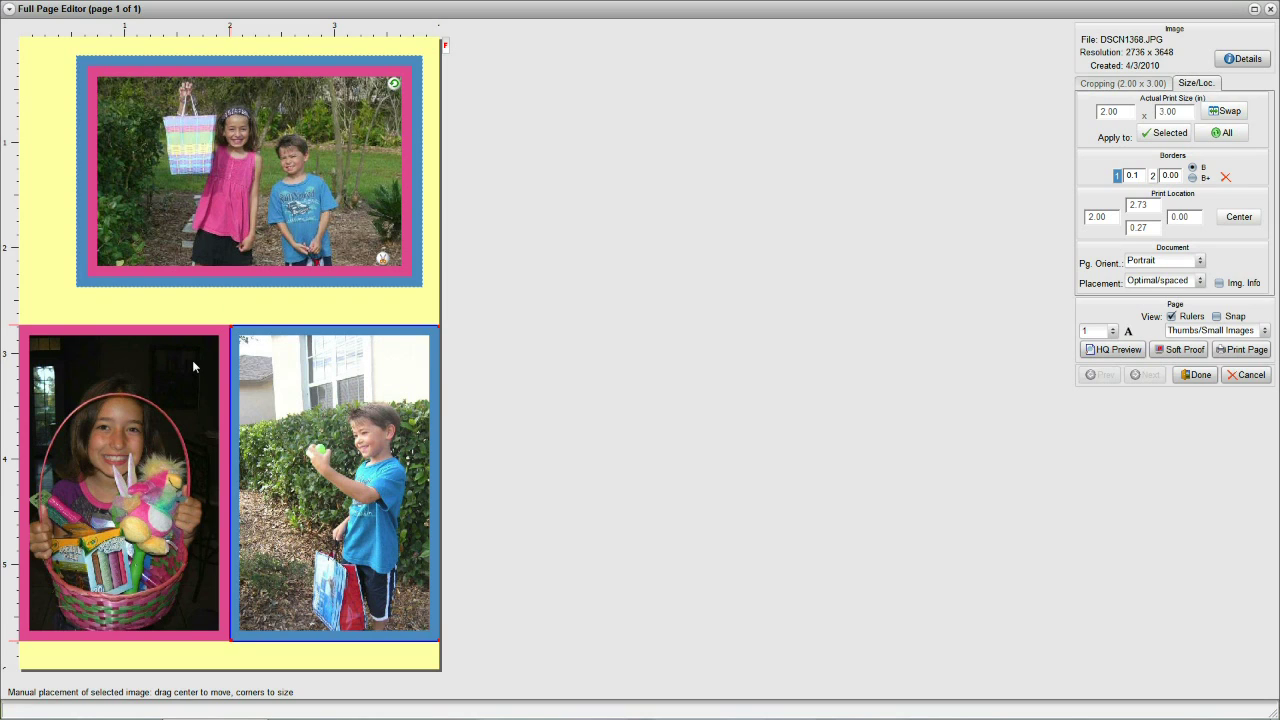
# Step: Narrow the girl photo to 1.50 in wide, keeping 3.00 in tall
pyautogui.click(192, 361)
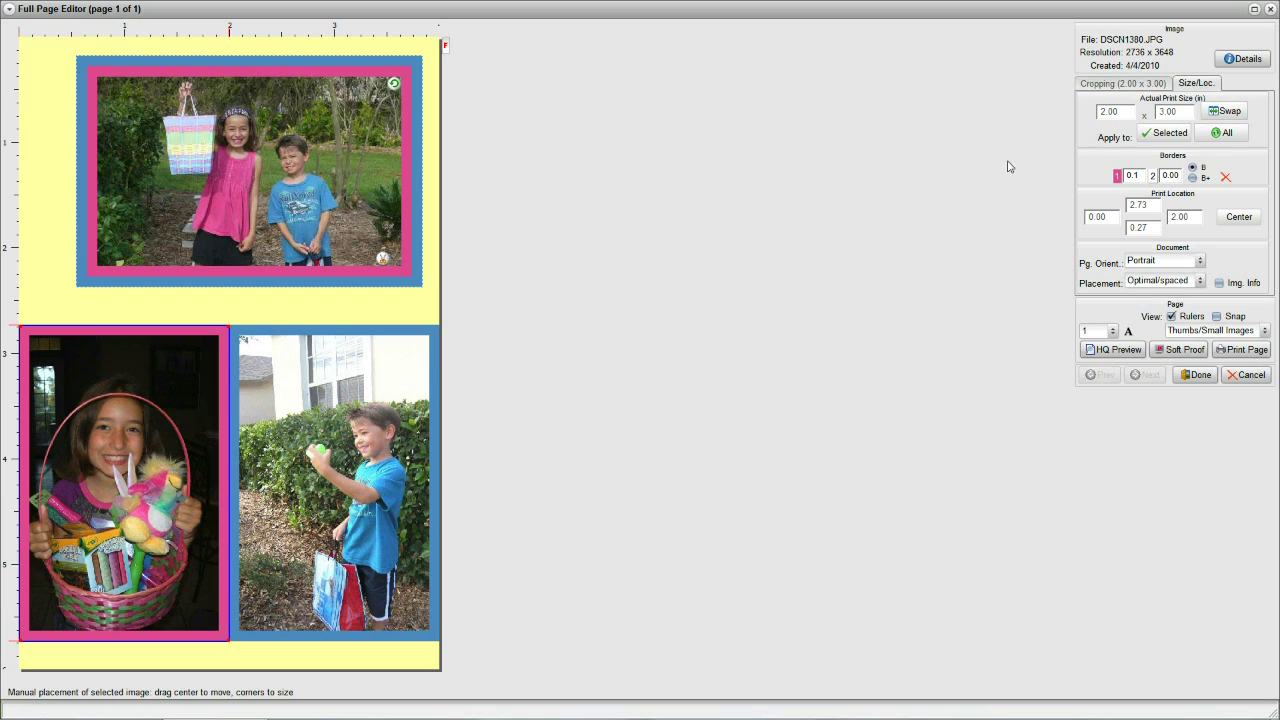
pyautogui.moveTo(1127, 113); pyautogui.dragTo(1098, 112)
pyautogui.write('1.5')
pyautogui.click(1148, 132)
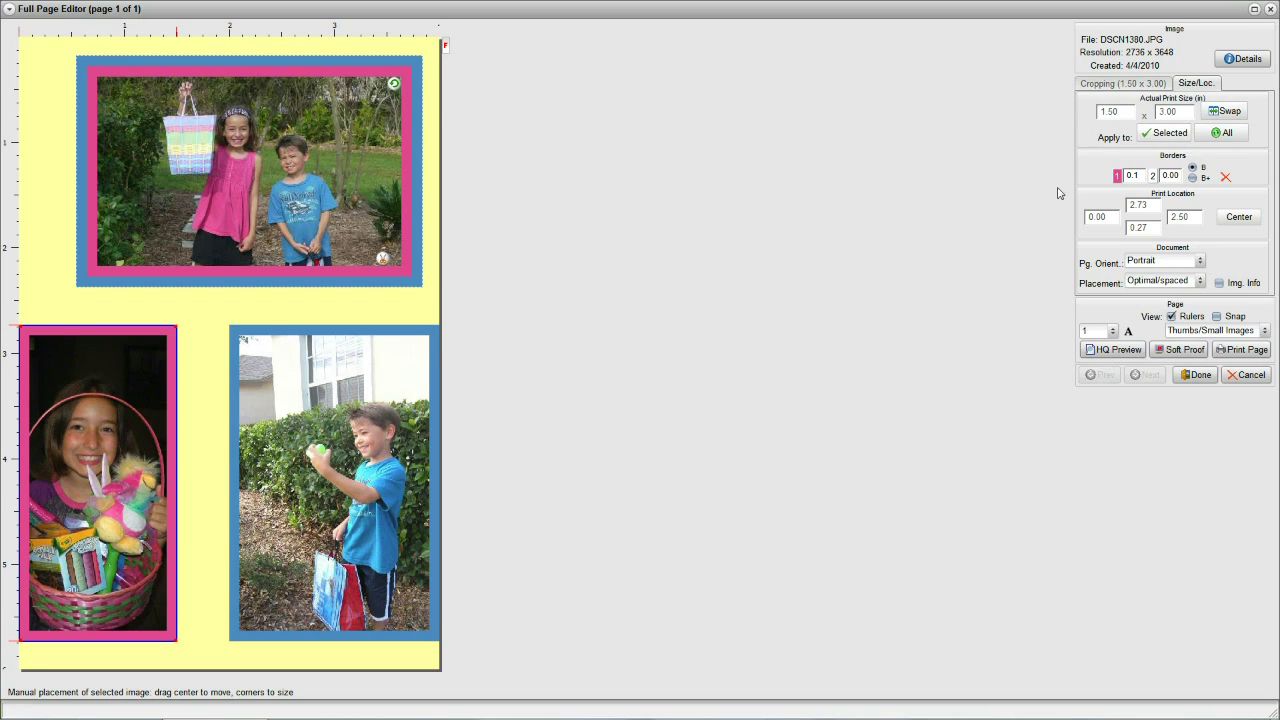
# Step: Narrow the boy photo to 1.50 in wide as well
pyautogui.click(307, 391)
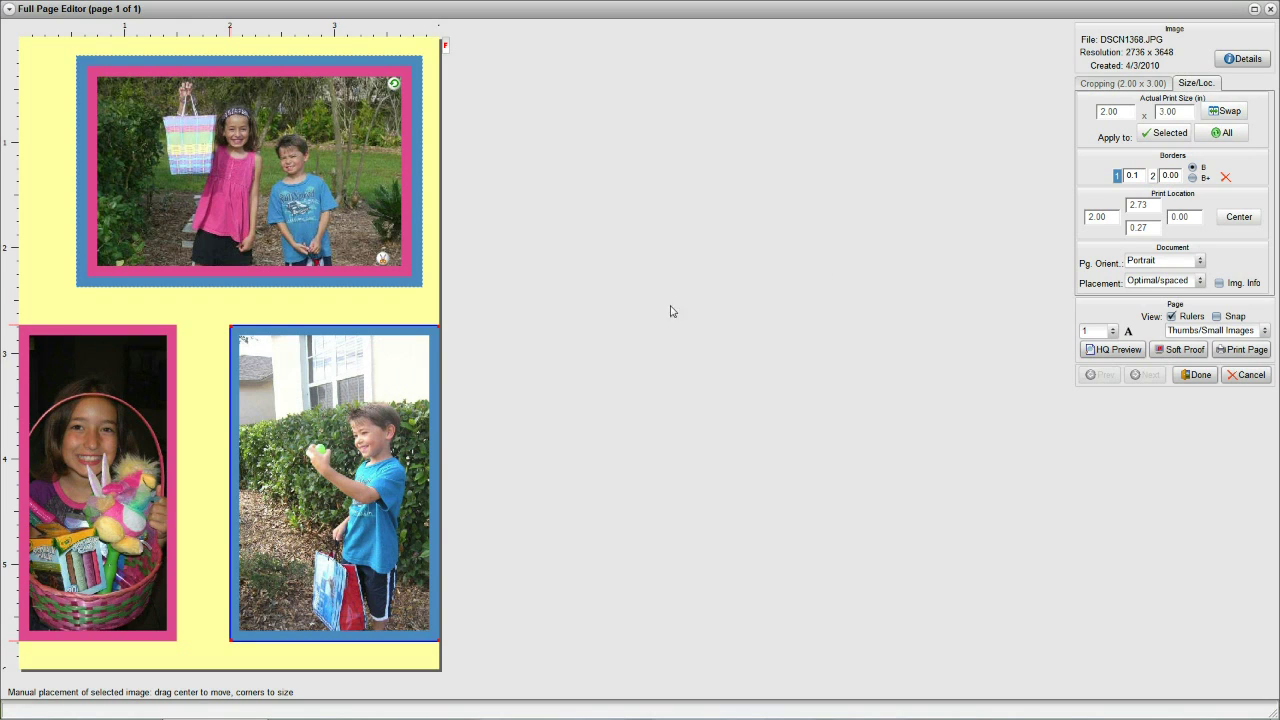
pyautogui.click(1121, 110)
pyautogui.write('1.5')
pyautogui.click(1160, 132)
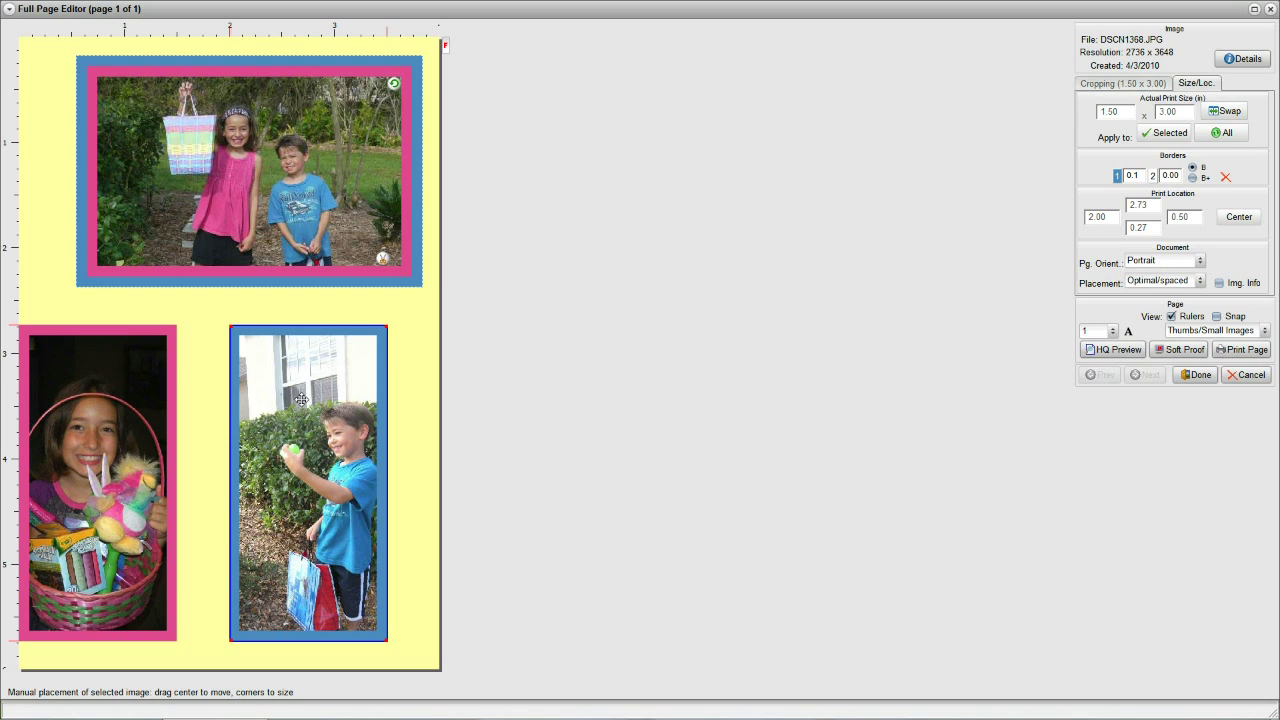
pyautogui.click(1157, 86)
# Step: Zoom into the boy photo's crop and shift it so he sits left and higher
pyautogui.moveTo(1124, 180); pyautogui.dragTo(1112, 181)
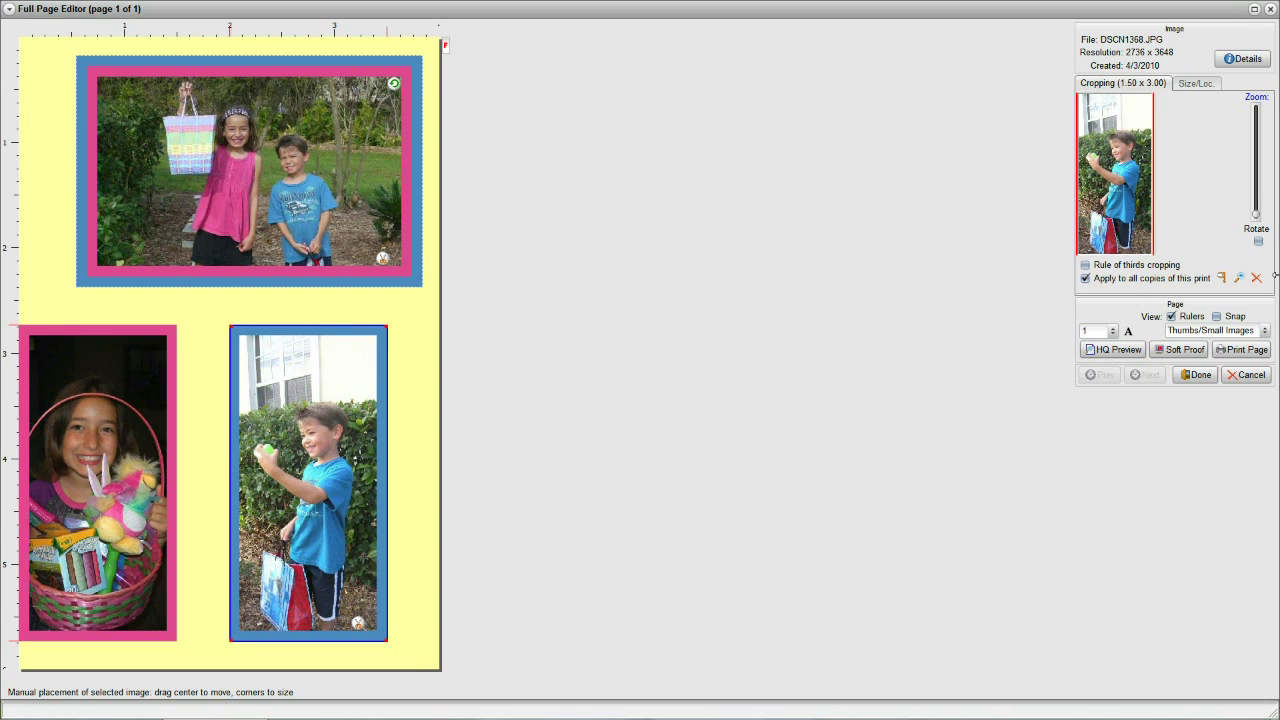
pyautogui.moveTo(1257, 214); pyautogui.dragTo(1257, 208)
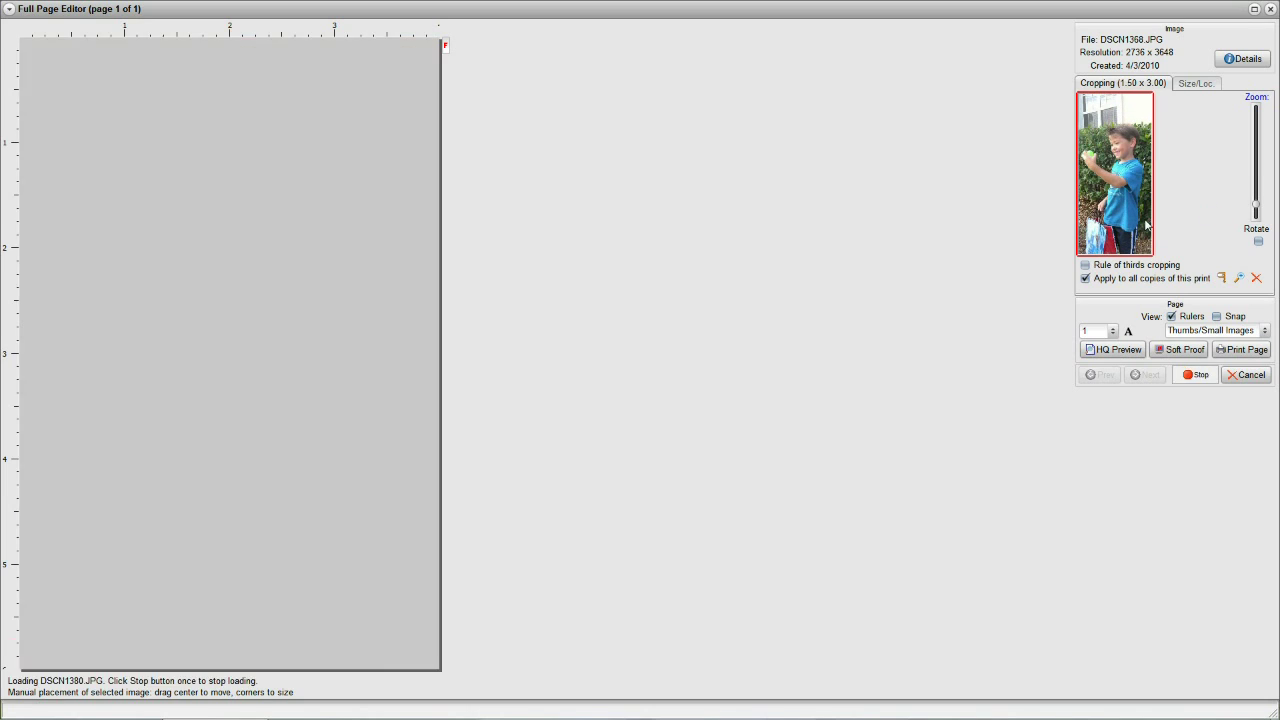
pyautogui.moveTo(1130, 220); pyautogui.dragTo(1131, 192)
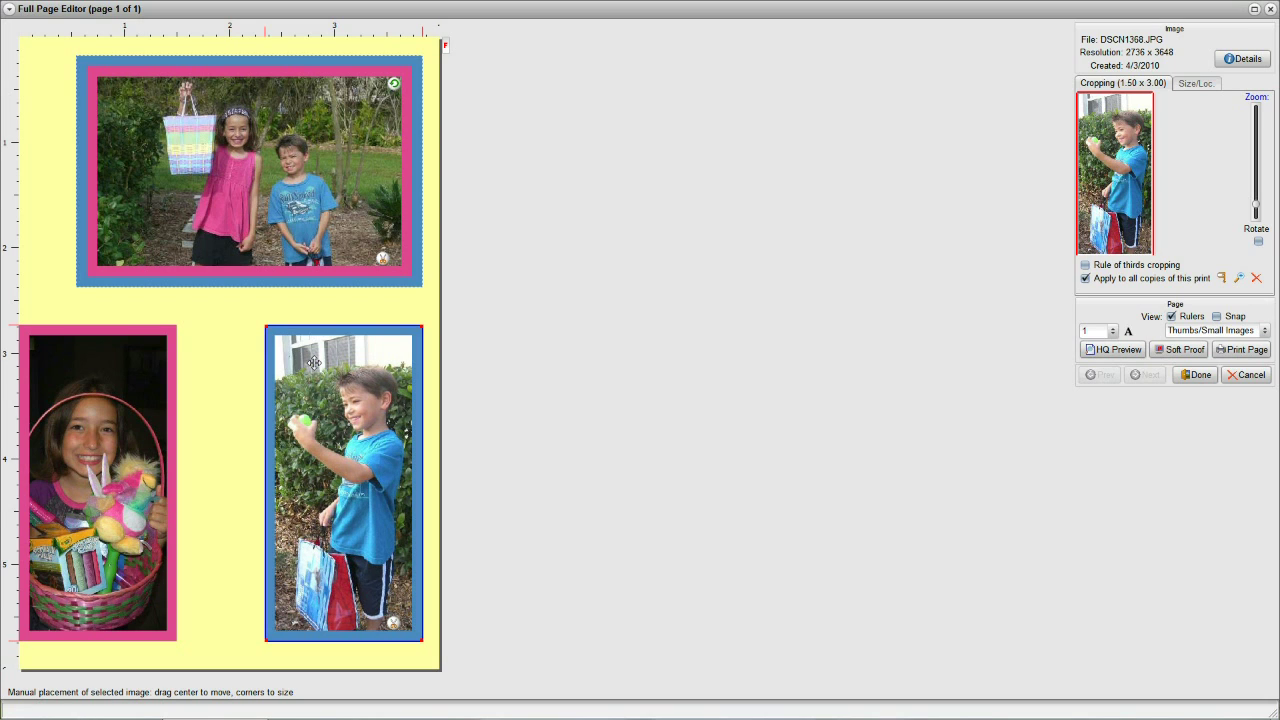
# Step: Align the bottom photos with the top photo's side edges and each other's tops
pyautogui.moveTo(314, 362); pyautogui.dragTo(350, 362)
pyautogui.click(84, 374)
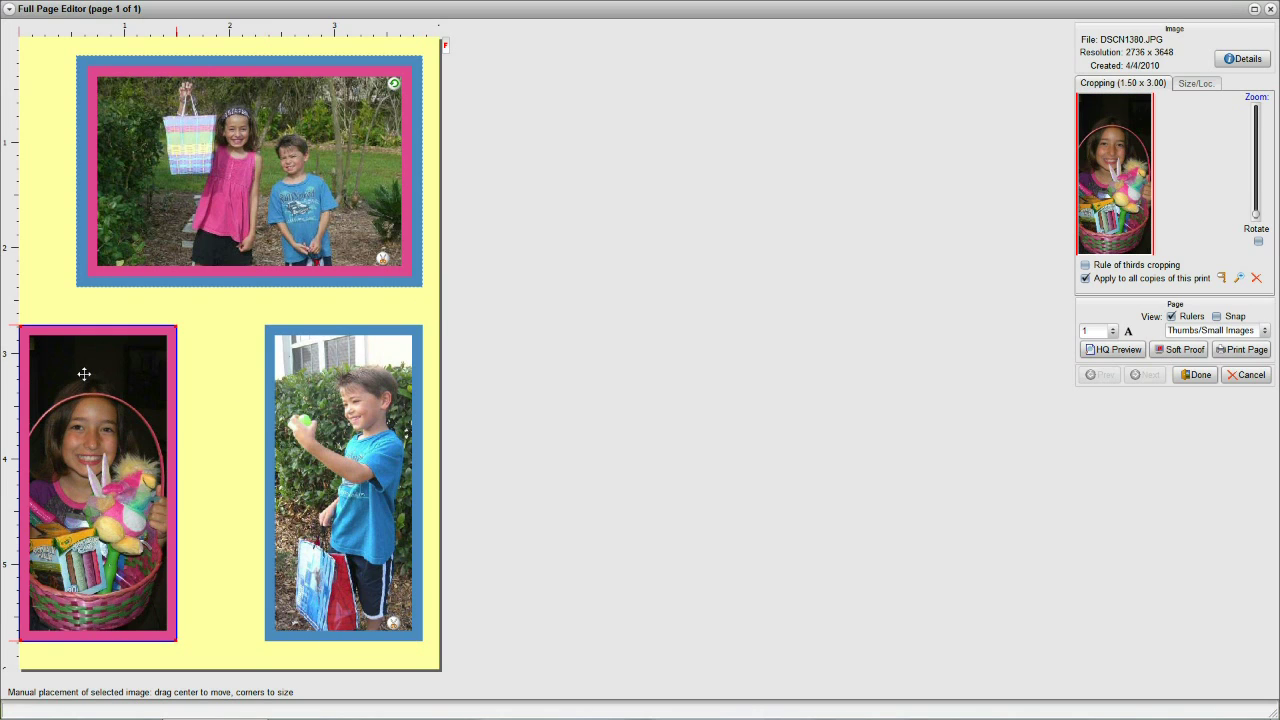
pyautogui.moveTo(84, 374); pyautogui.dragTo(86, 372)
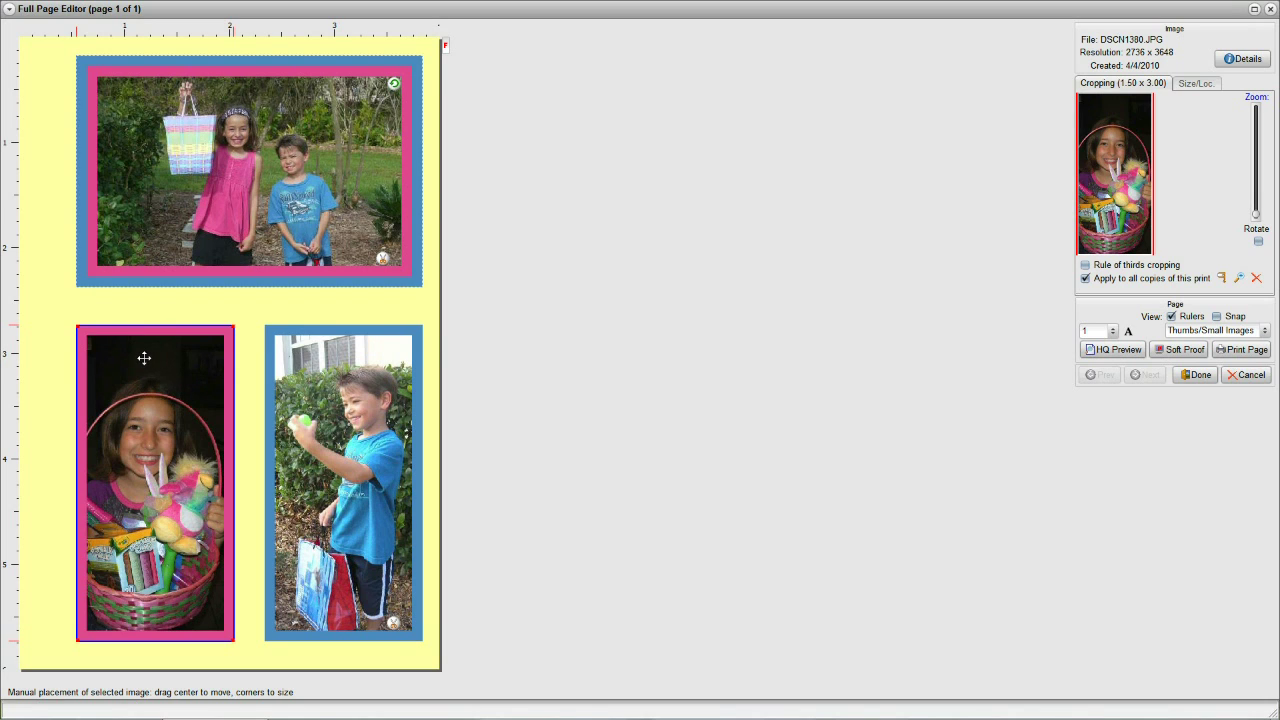
pyautogui.moveTo(144, 358); pyautogui.dragTo(143, 339)
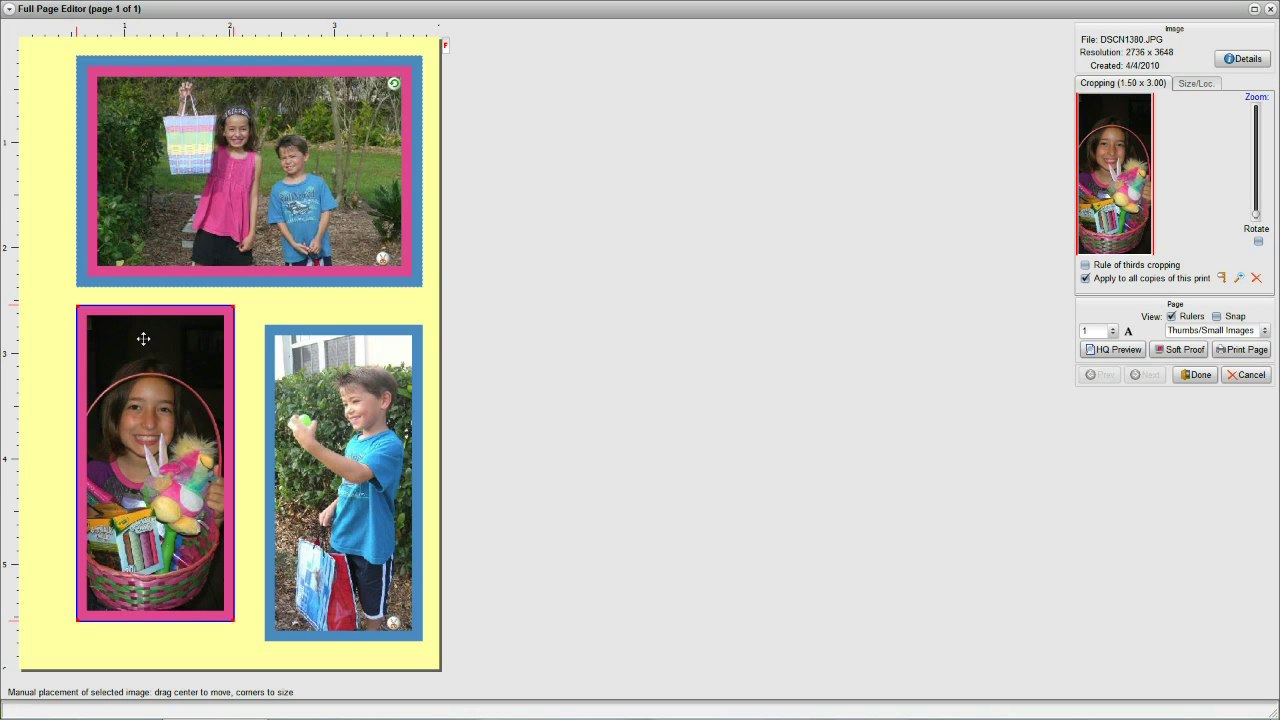
pyautogui.click(320, 372)
pyautogui.moveTo(320, 372); pyautogui.dragTo(320, 372)
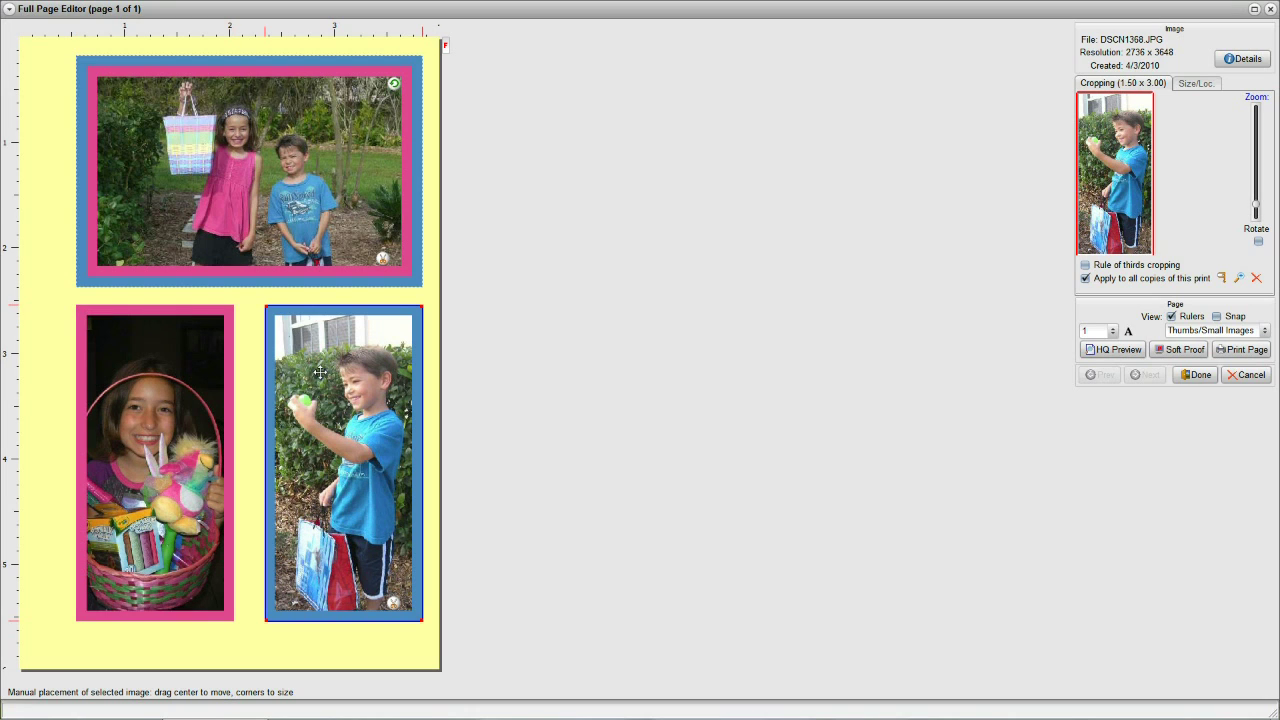
pyautogui.click(1130, 335)
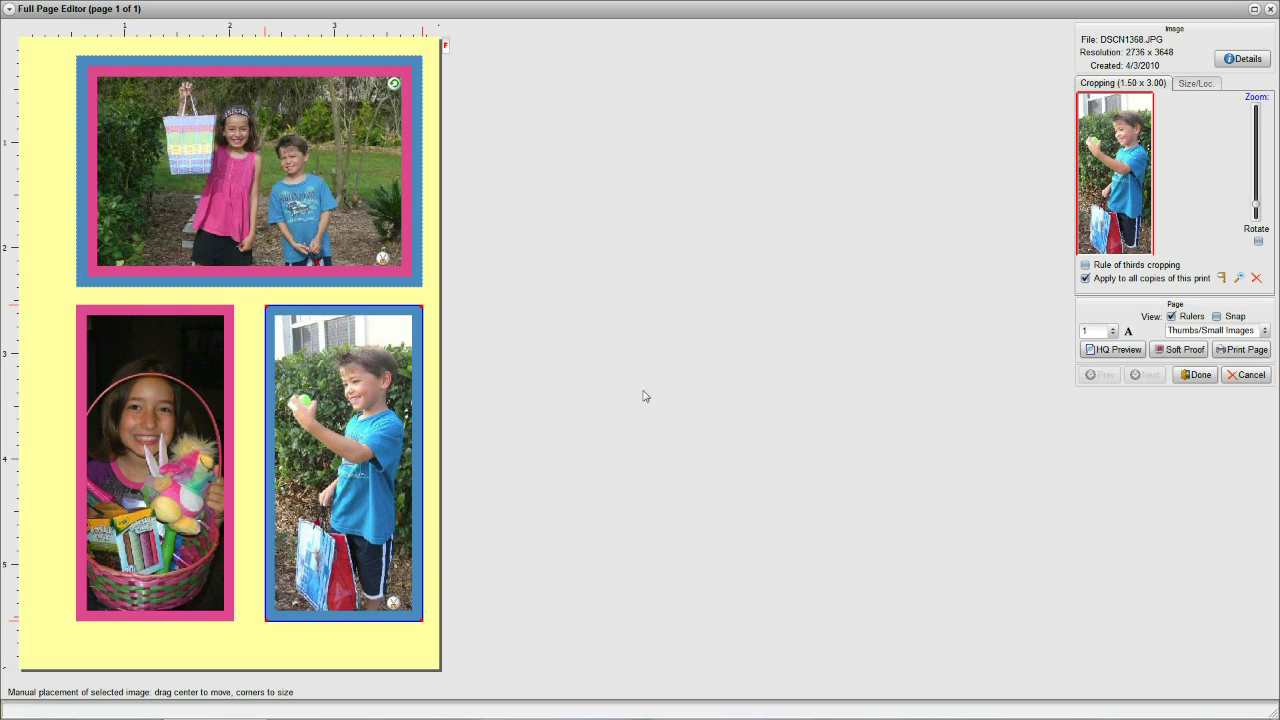
pyautogui.click(49, 381)
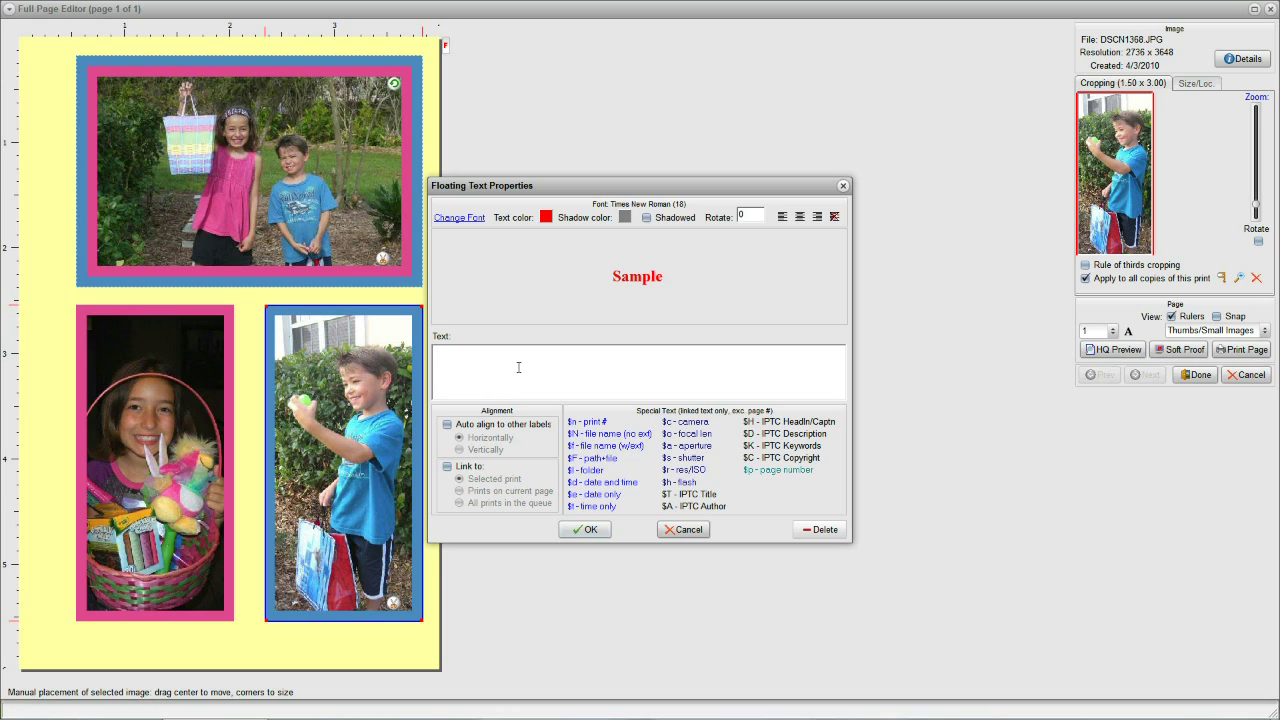
# Step: Create a 'Happy Easter 2011' label in the border's blue, Times New Roman 24, rotated -90
pyautogui.write('Happy Easter ')
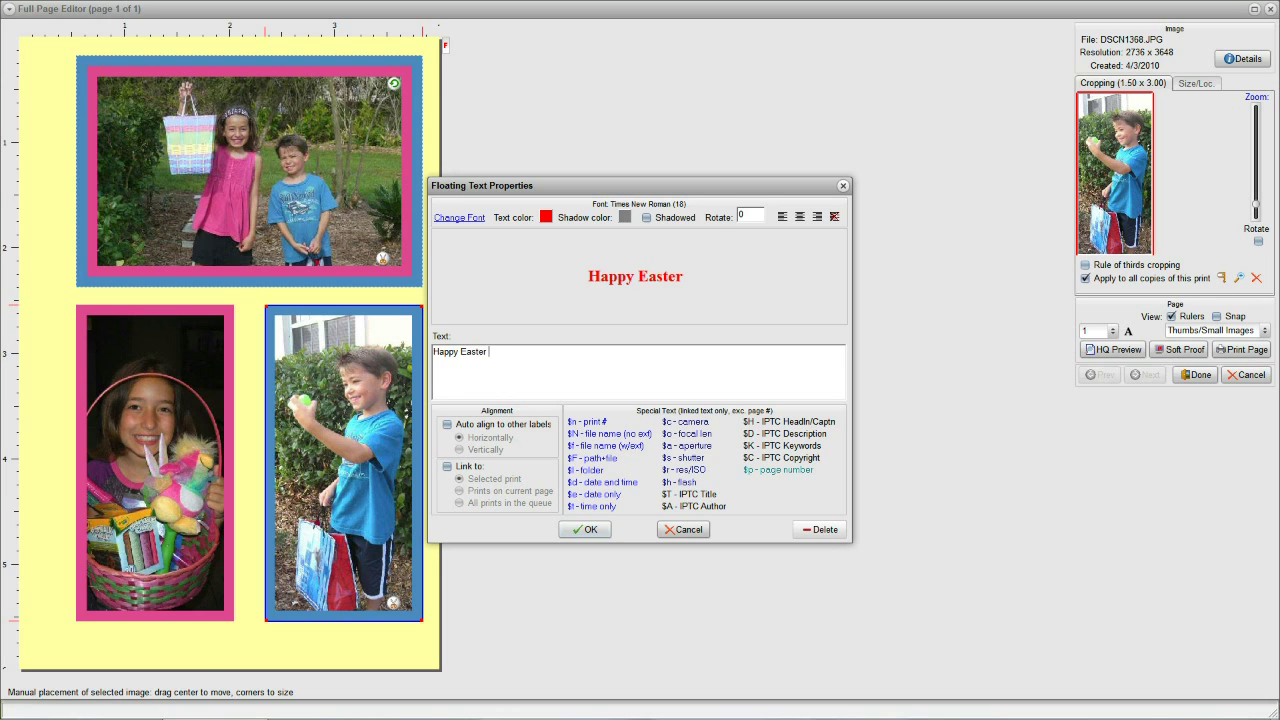
pyautogui.write('2011')
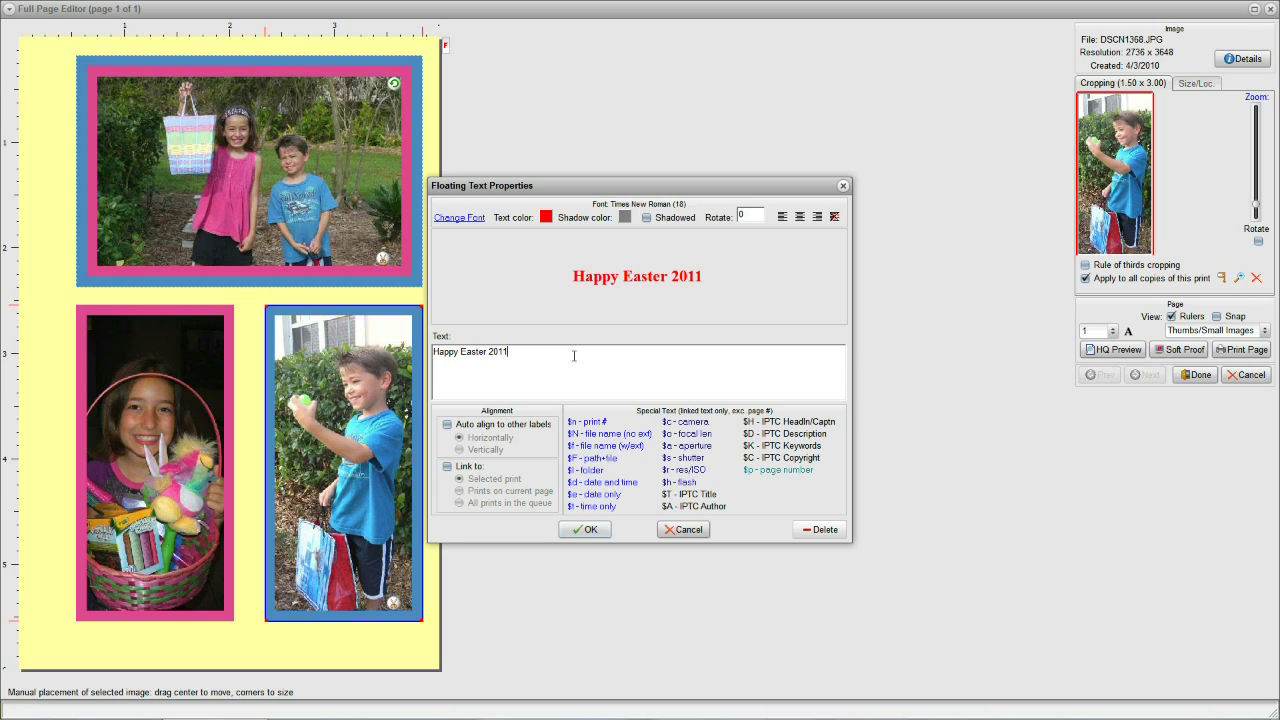
pyautogui.click(546, 218)
pyautogui.click(598, 242)
pyautogui.click(421, 278)
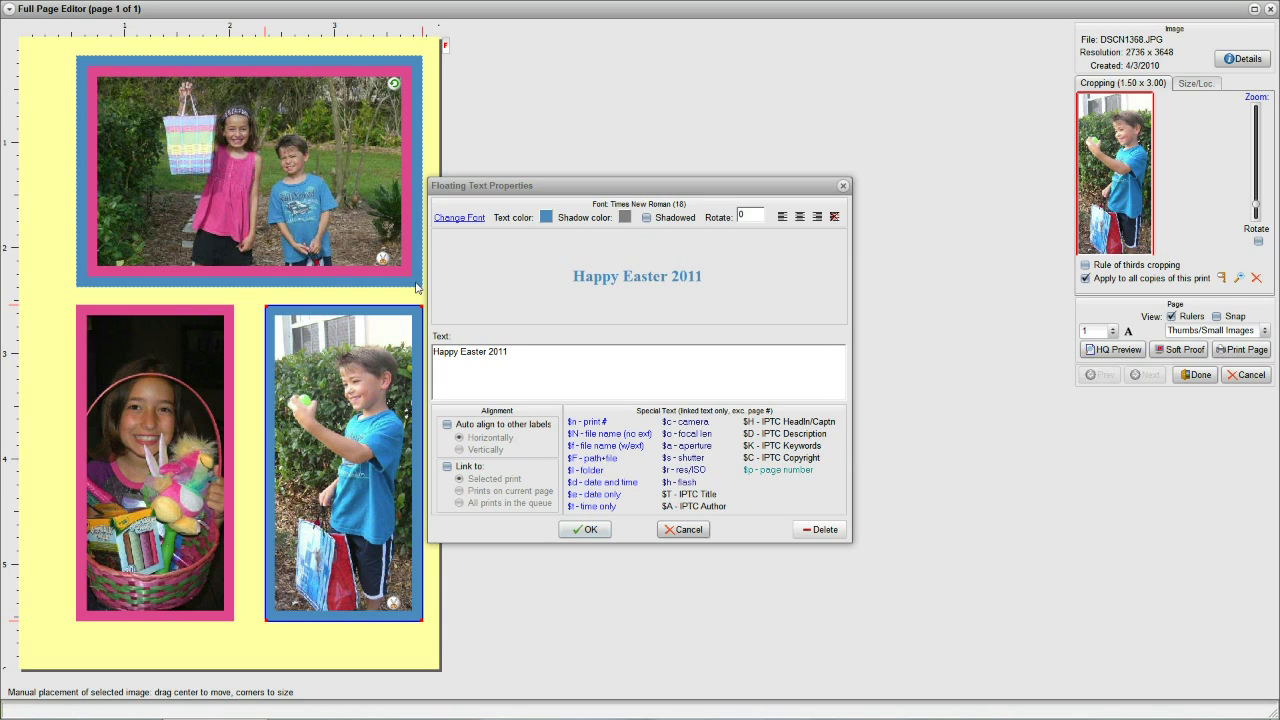
pyautogui.click(478, 220)
pyautogui.click(692, 243)
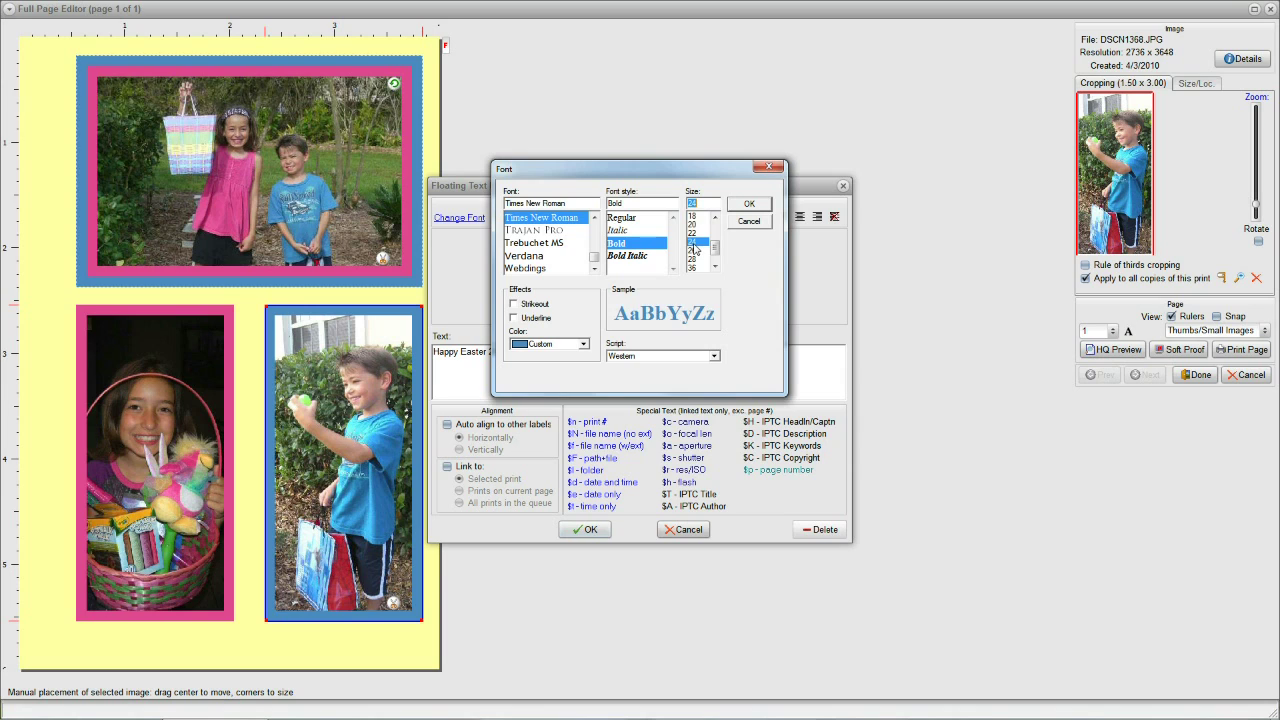
pyautogui.click(744, 205)
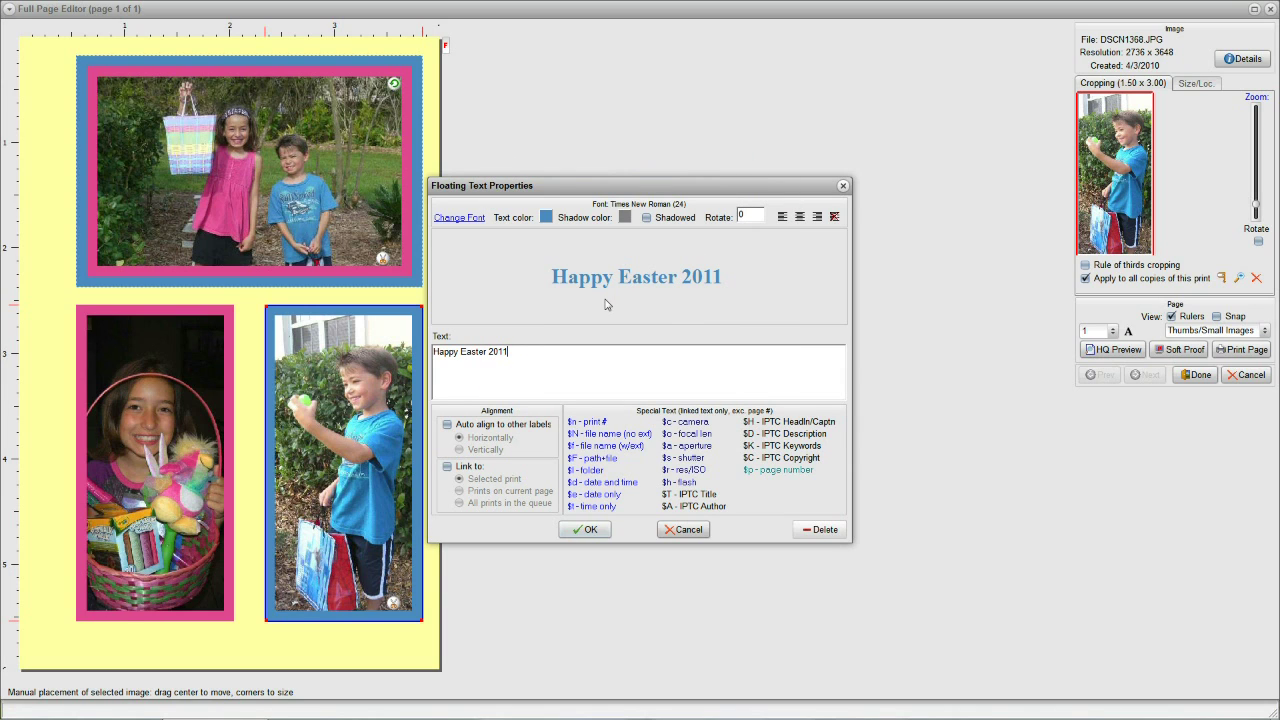
pyautogui.doubleClick(742, 215)
pyautogui.write('9')
pyautogui.click(590, 530)
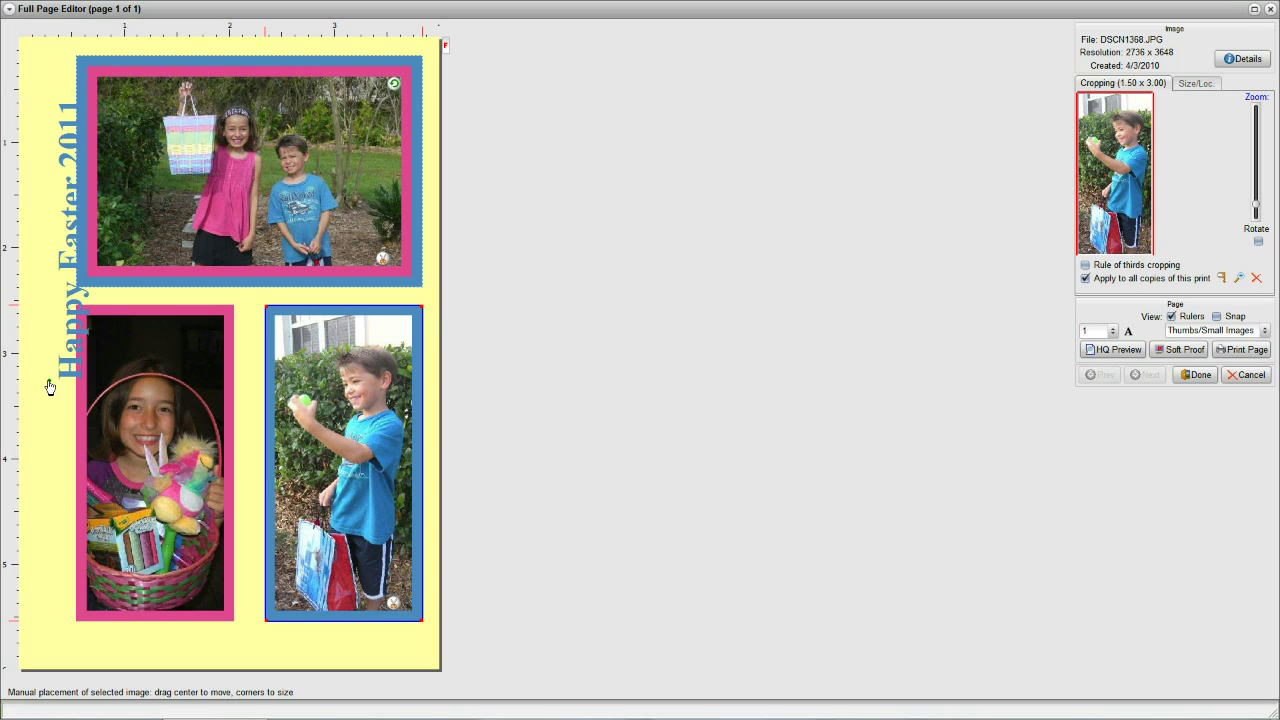
# Step: Move the Happy Easter 2011 label down the left margin and prefix its text with $^
pyautogui.moveTo(50, 387); pyautogui.dragTo(29, 482)
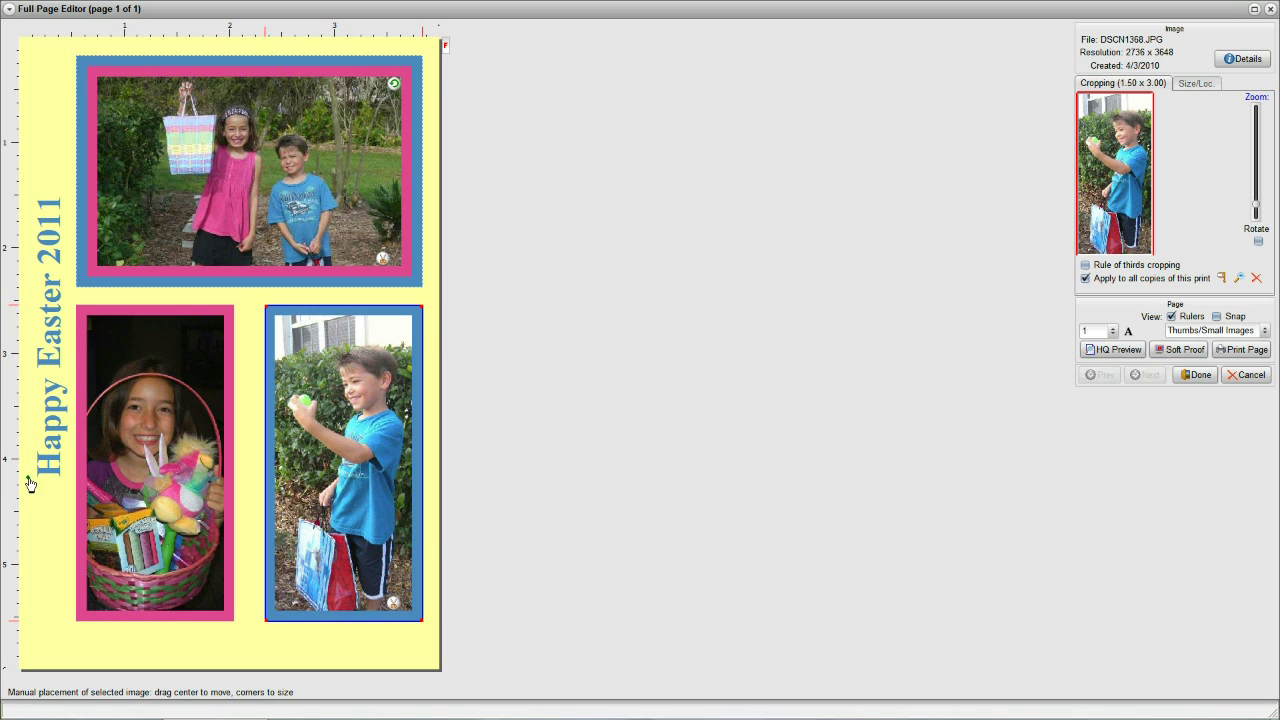
pyautogui.doubleClick(29, 483)
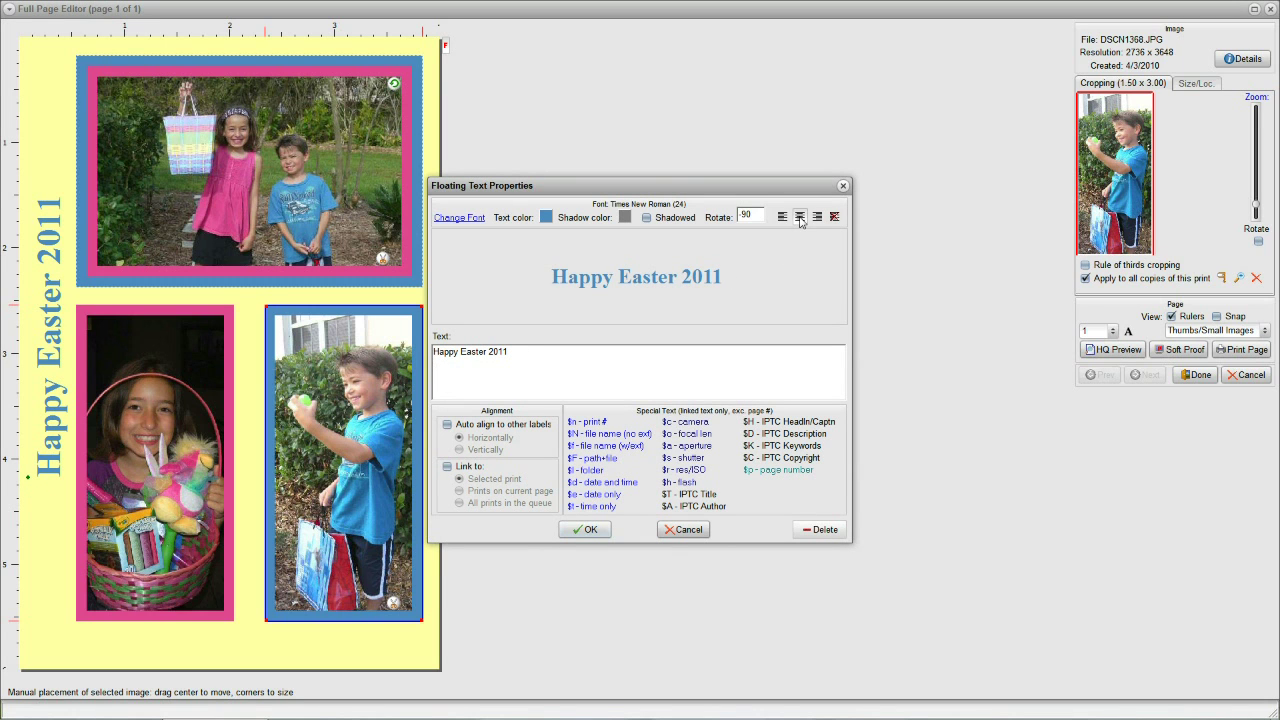
pyautogui.write('$^')
pyautogui.click(582, 526)
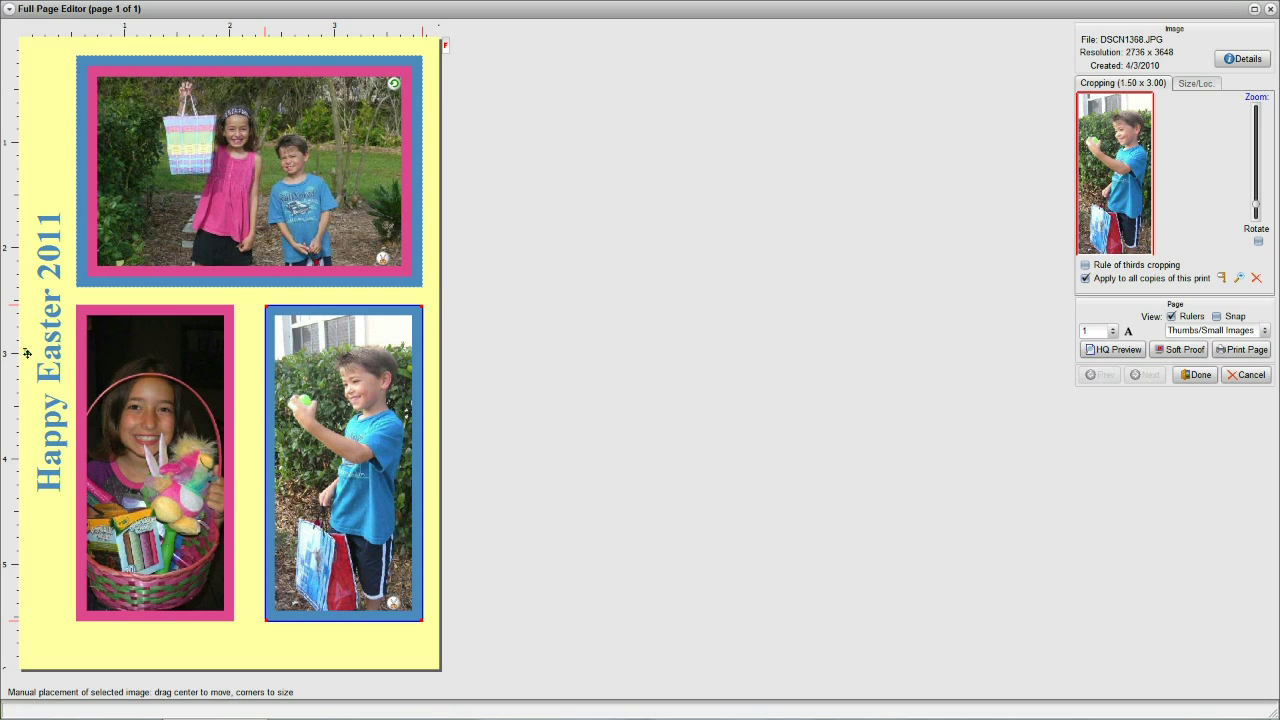
pyautogui.click(26, 353)
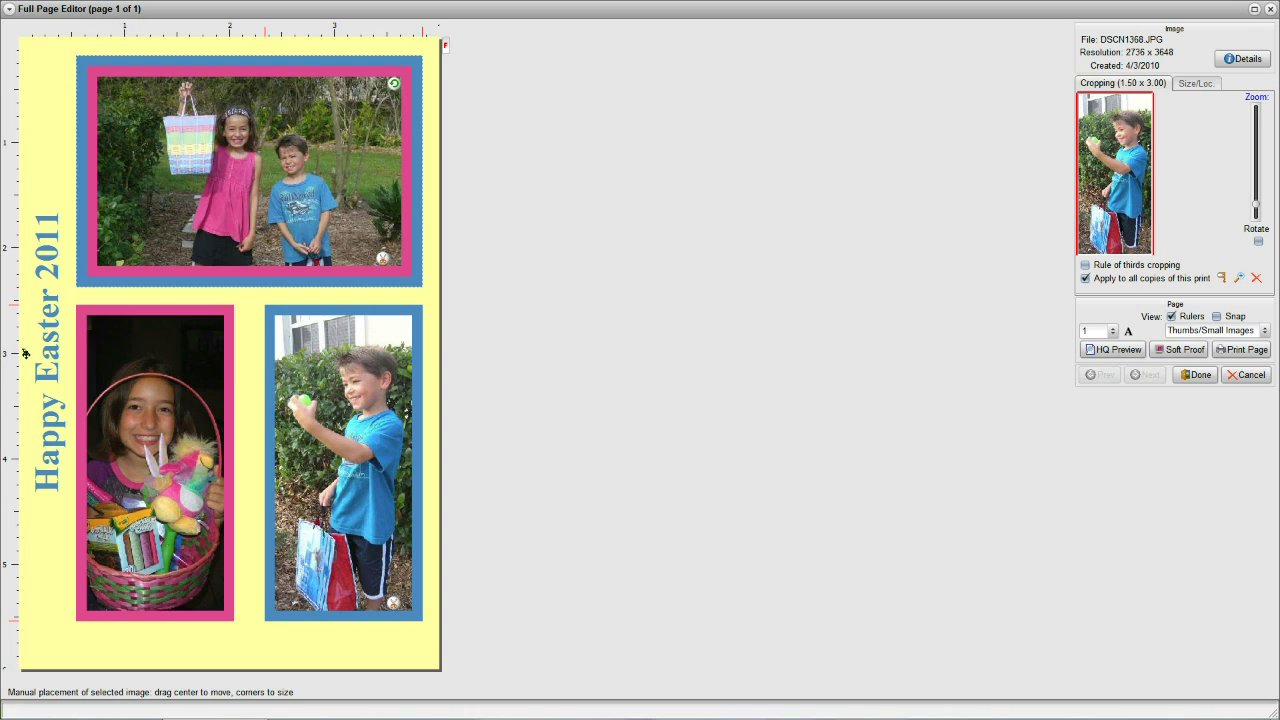
pyautogui.click(26, 353)
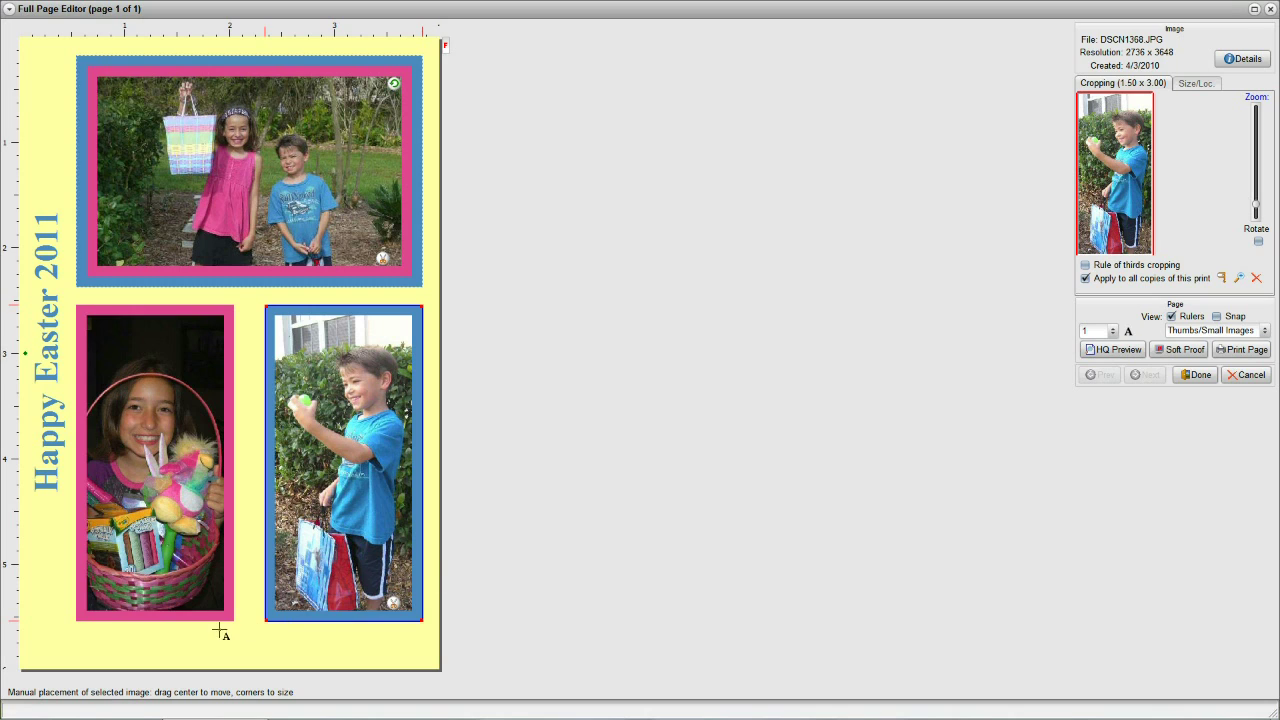
# Step: Add a label near the card bottom reading 'From' with the senders' names on a second line
pyautogui.click(183, 635)
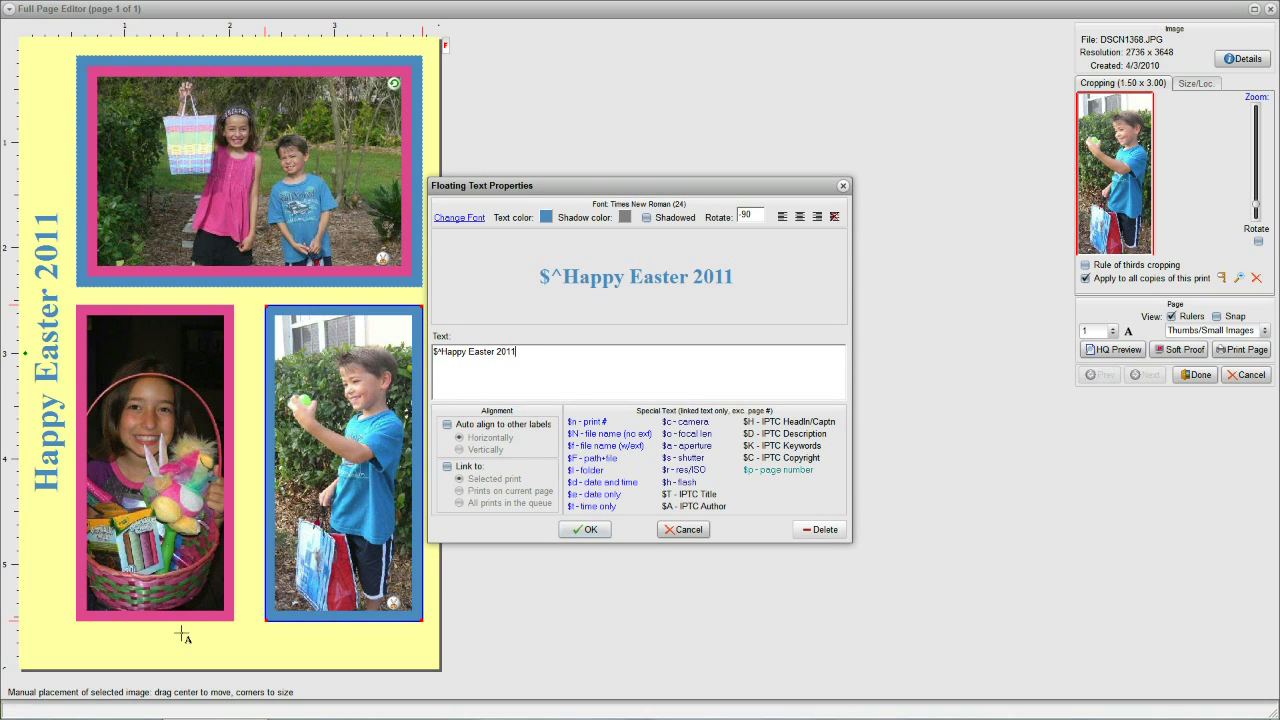
pyautogui.press('BackSpace')
pyautogui.press('BackSpace')
pyautogui.press('BackSpace')
pyautogui.press('BackSpace')
pyautogui.press('BackSpace')
pyautogui.press('BackSpace')
pyautogui.press('BackSpace')
pyautogui.press('BackSpace')
pyautogui.press('BackSpace')
pyautogui.press('BackSpace')
pyautogui.press('BackSpace')
pyautogui.press('BackSpace')
pyautogui.press('BackSpace')
pyautogui.press('BackSpace')
pyautogui.press('BackSpace')
pyautogui.press('BackSpace')
pyautogui.press('BackSpace')
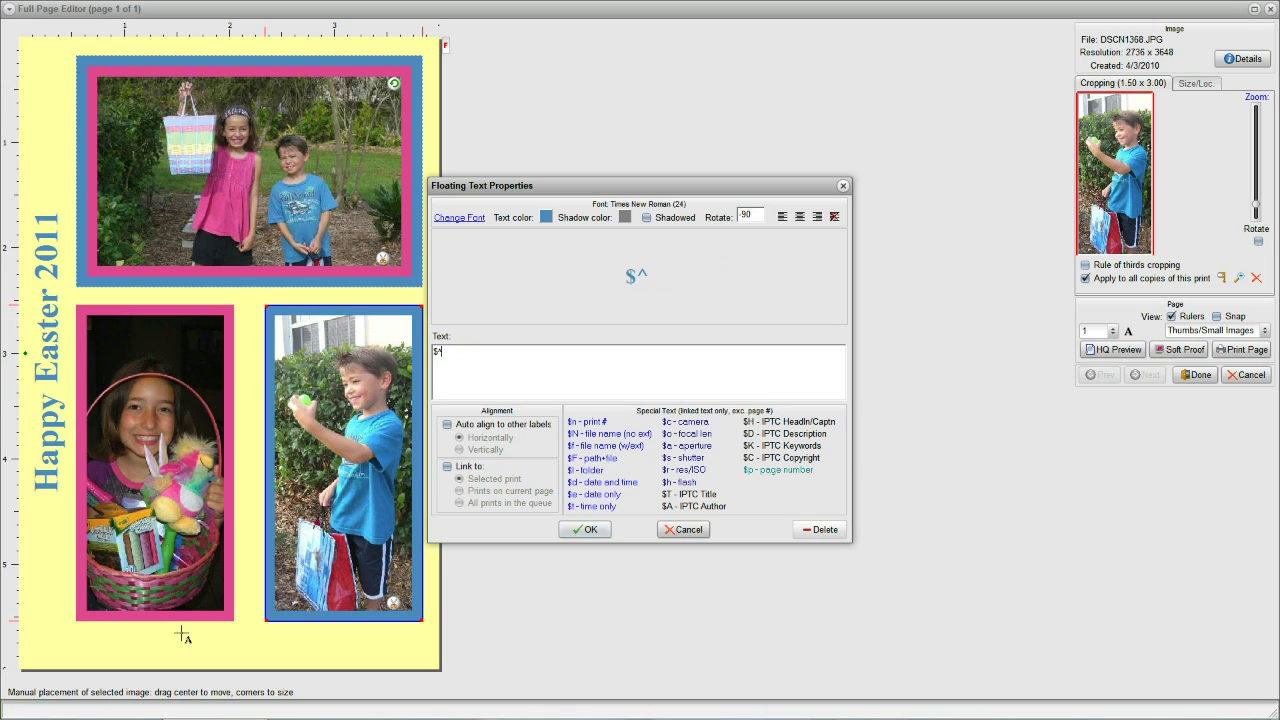
pyautogui.press('BackSpace')
pyautogui.press('BackSpace')
pyautogui.write('From')
pyautogui.press('Return')
pyautogui.write('Madison and Garrett')
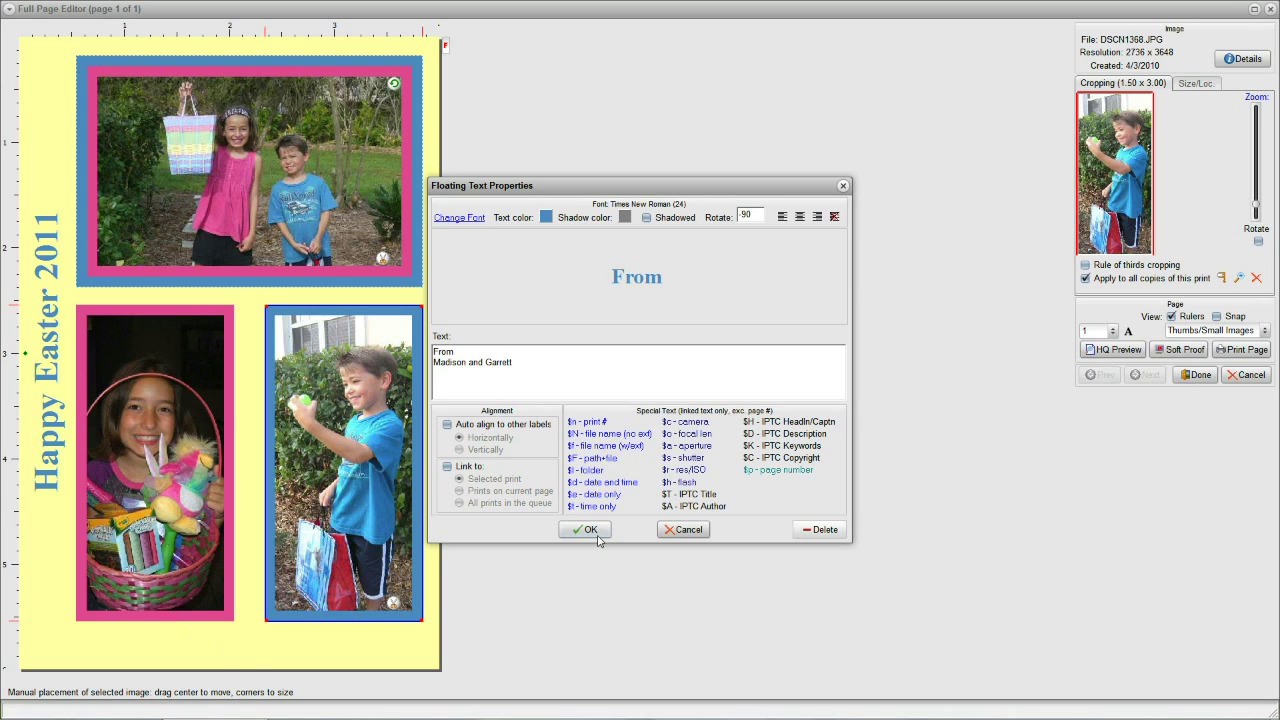
# Step: Set the caption to rotation 0 and font size 12, then nudge it up and left
pyautogui.doubleClick(756, 213)
pyautogui.write('0')
pyautogui.click(477, 219)
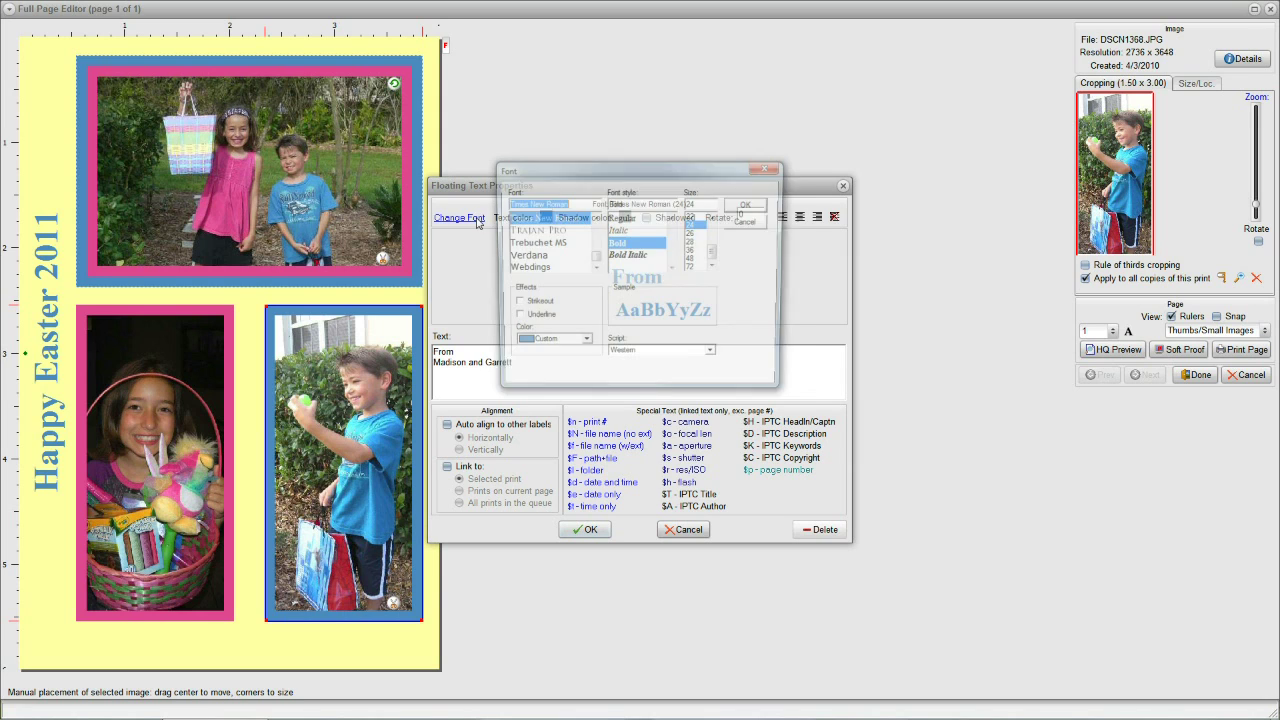
pyautogui.click(714, 218)
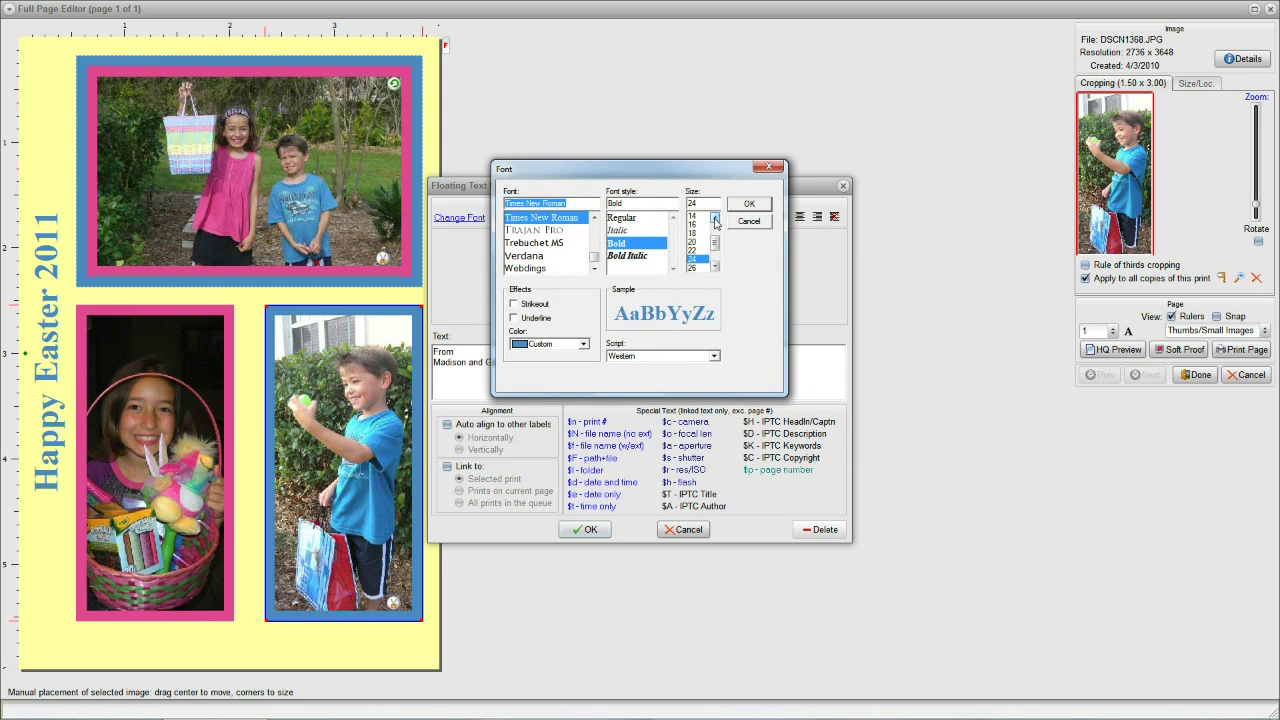
pyautogui.click(715, 218)
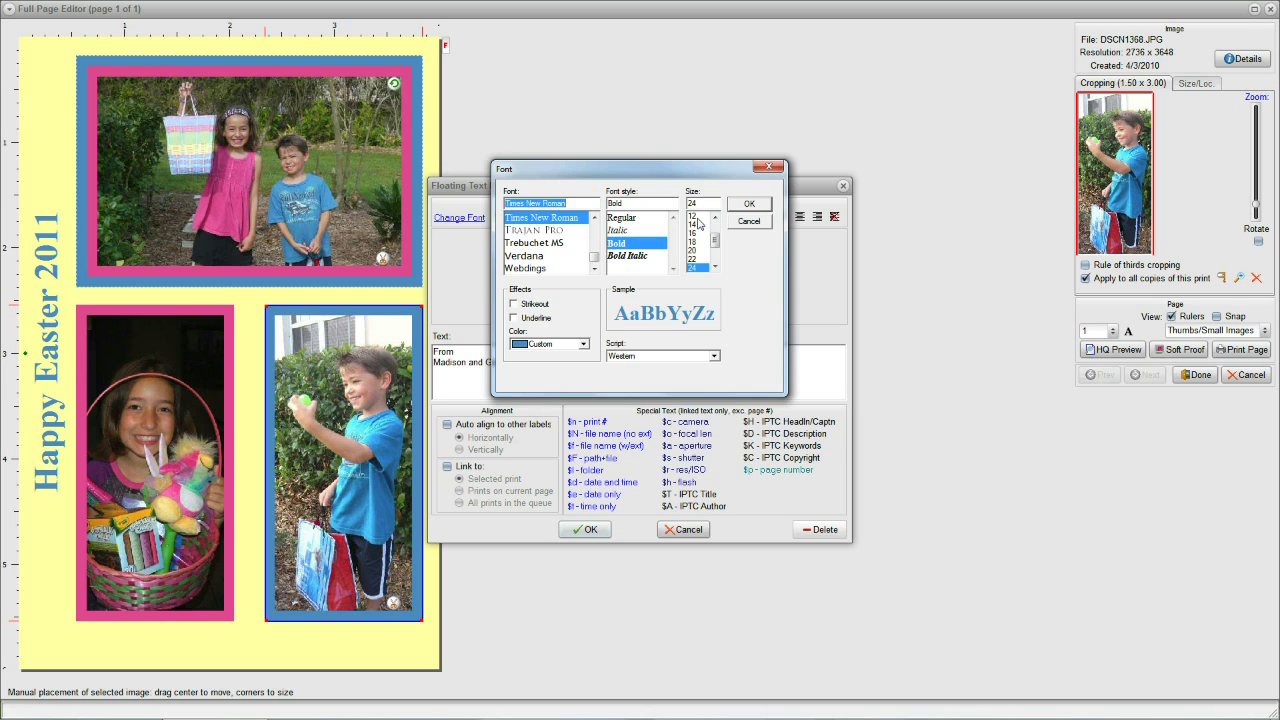
pyautogui.click(695, 216)
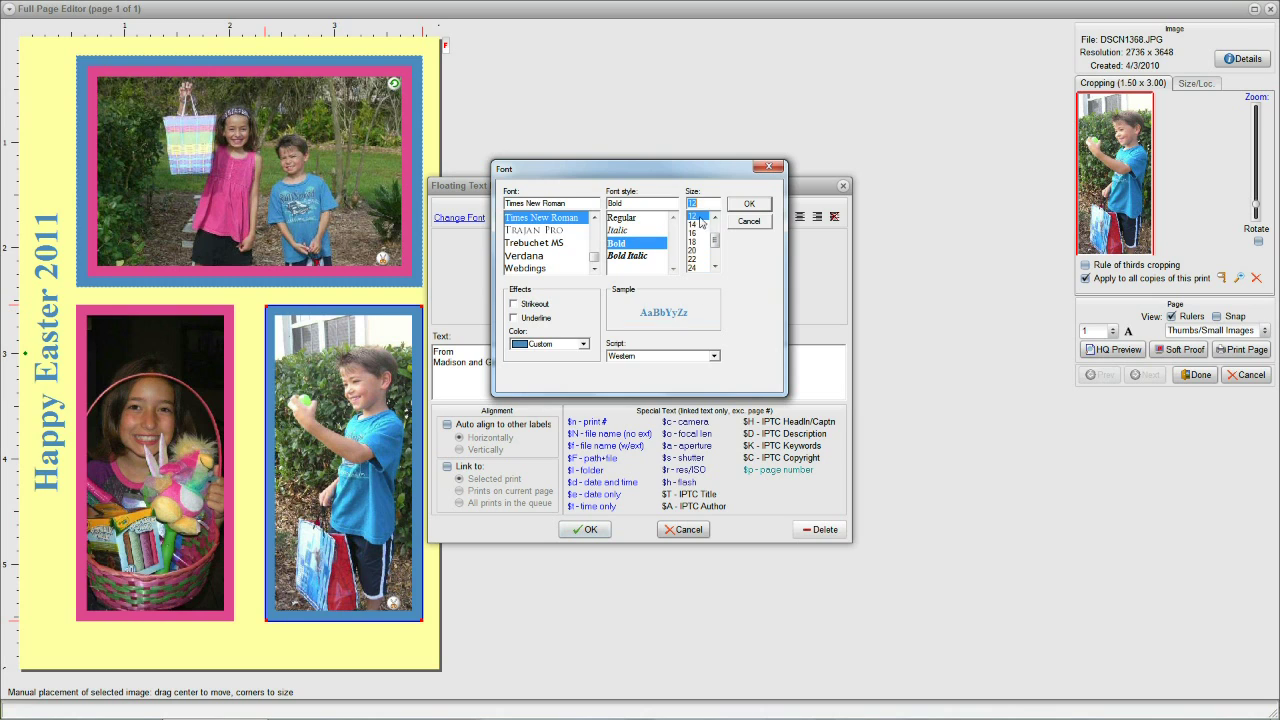
pyautogui.click(751, 205)
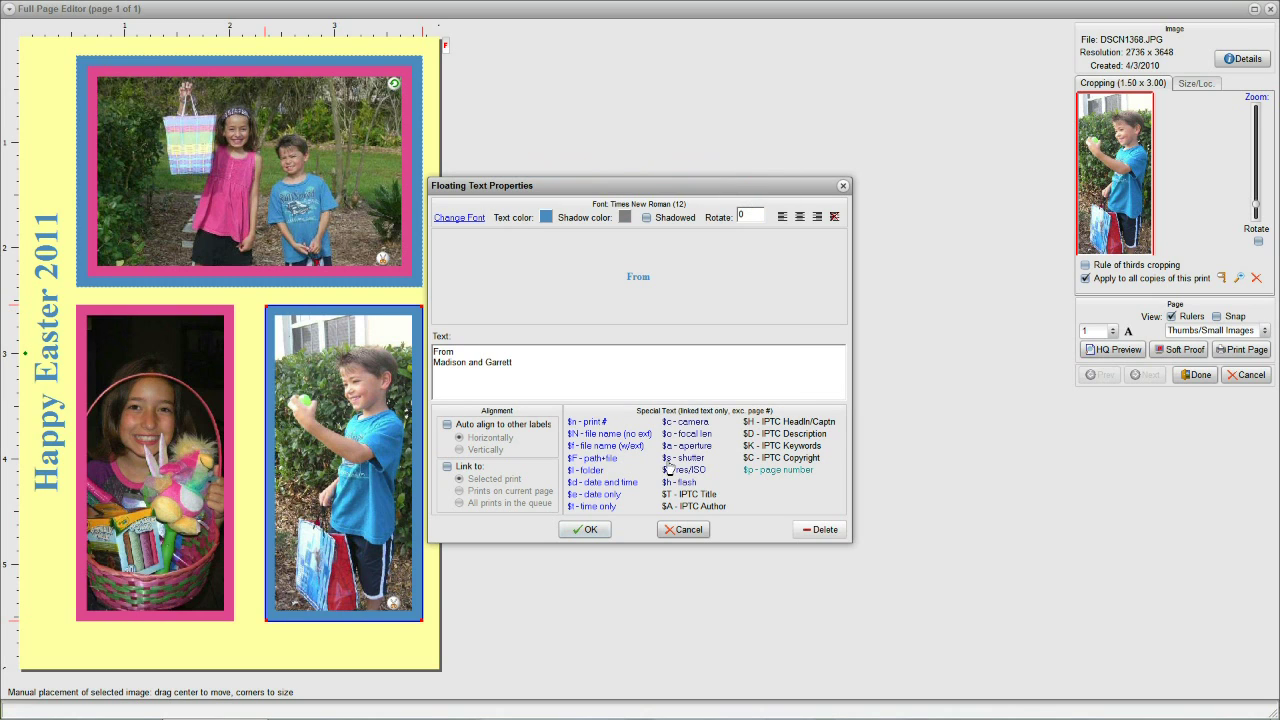
pyautogui.click(605, 528)
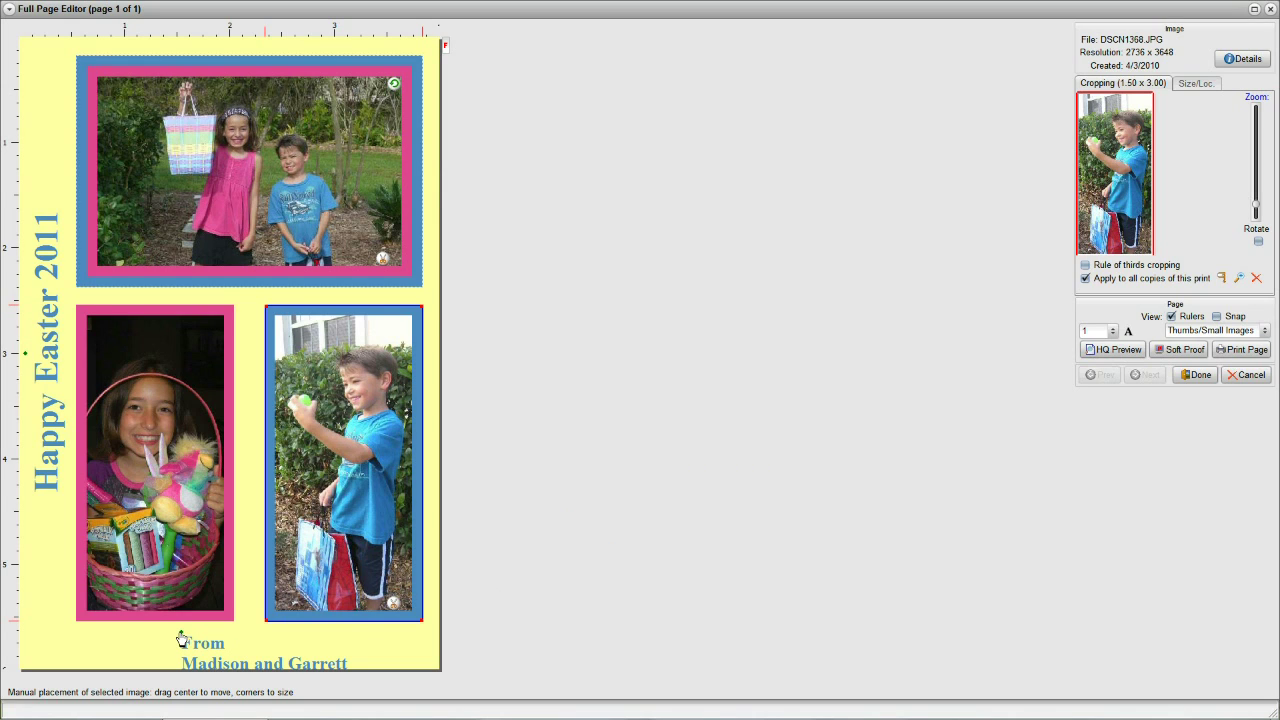
pyautogui.moveTo(178, 631); pyautogui.dragTo(149, 628)
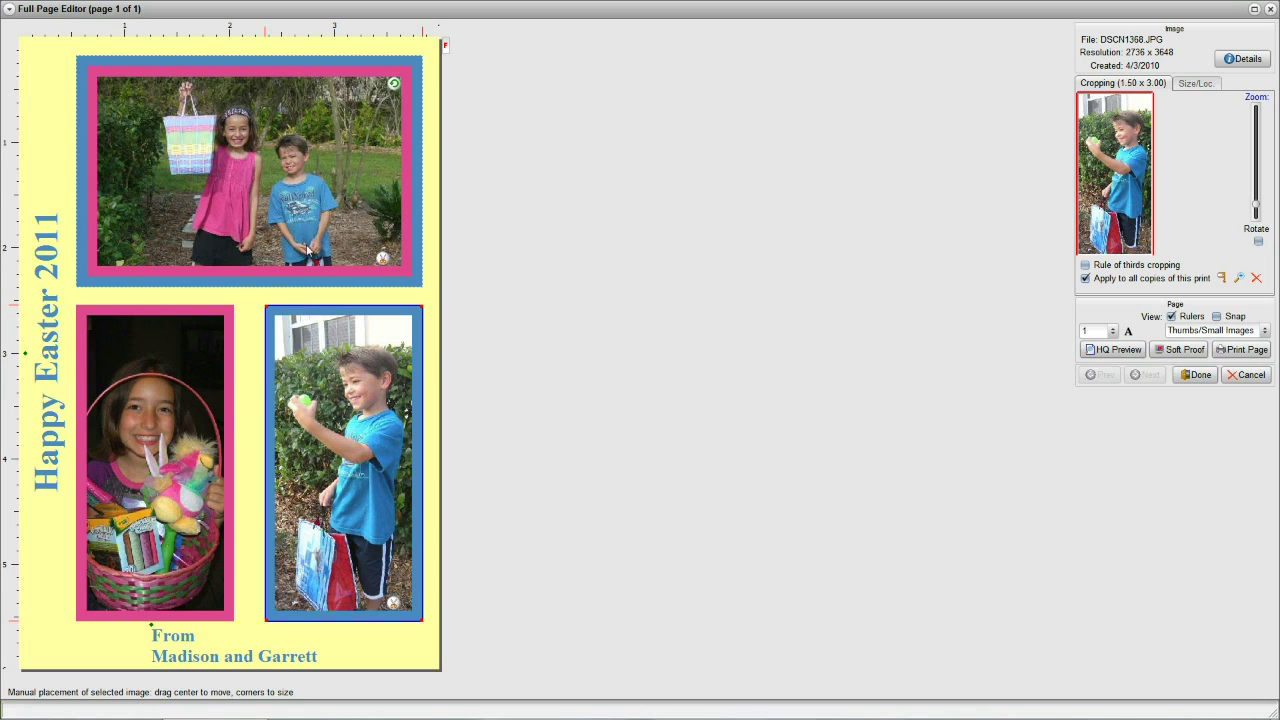
pyautogui.click(1199, 375)
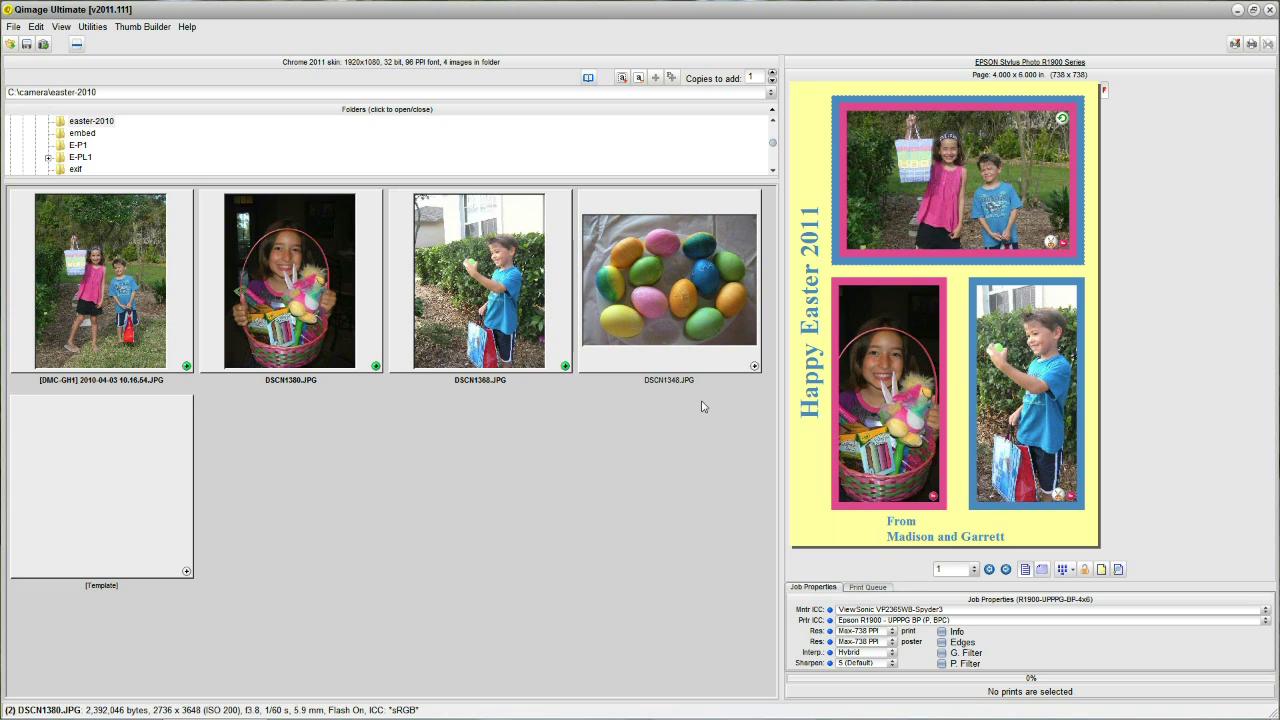
# Step: Select the card's top photo and show the print queue with its 3 images on 1 page
pyautogui.click(939, 188)
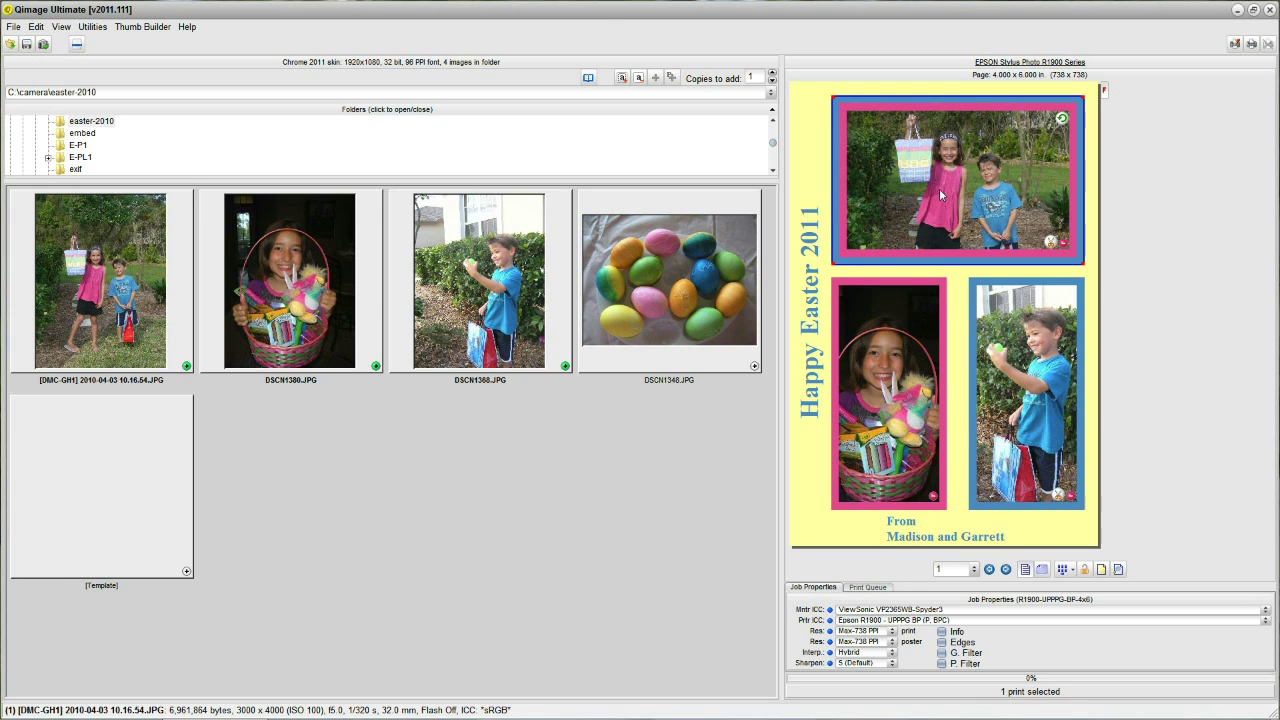
pyautogui.click(868, 587)
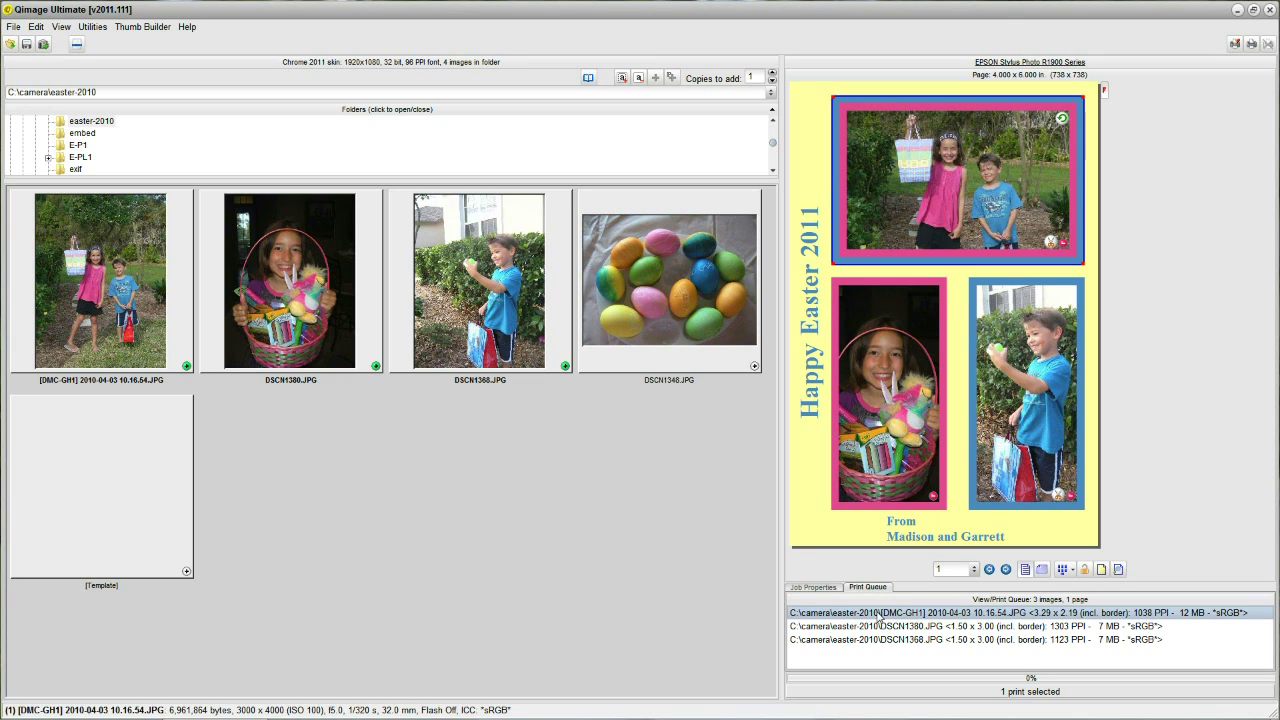
# Step: Replace the top photo with the DSCN1348 Easter eggs picture at 3.29 x 2.19 in
pyautogui.click(648, 280)
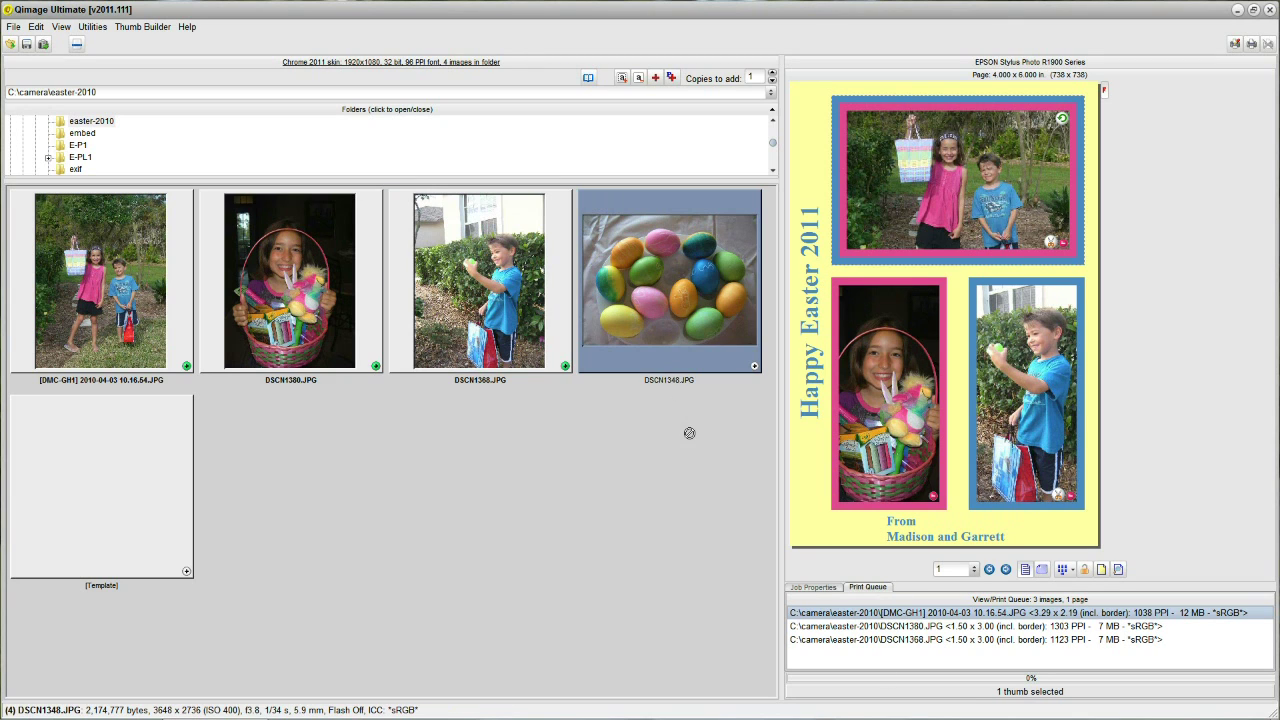
pyautogui.moveTo(795, 618); pyautogui.dragTo(818, 620)
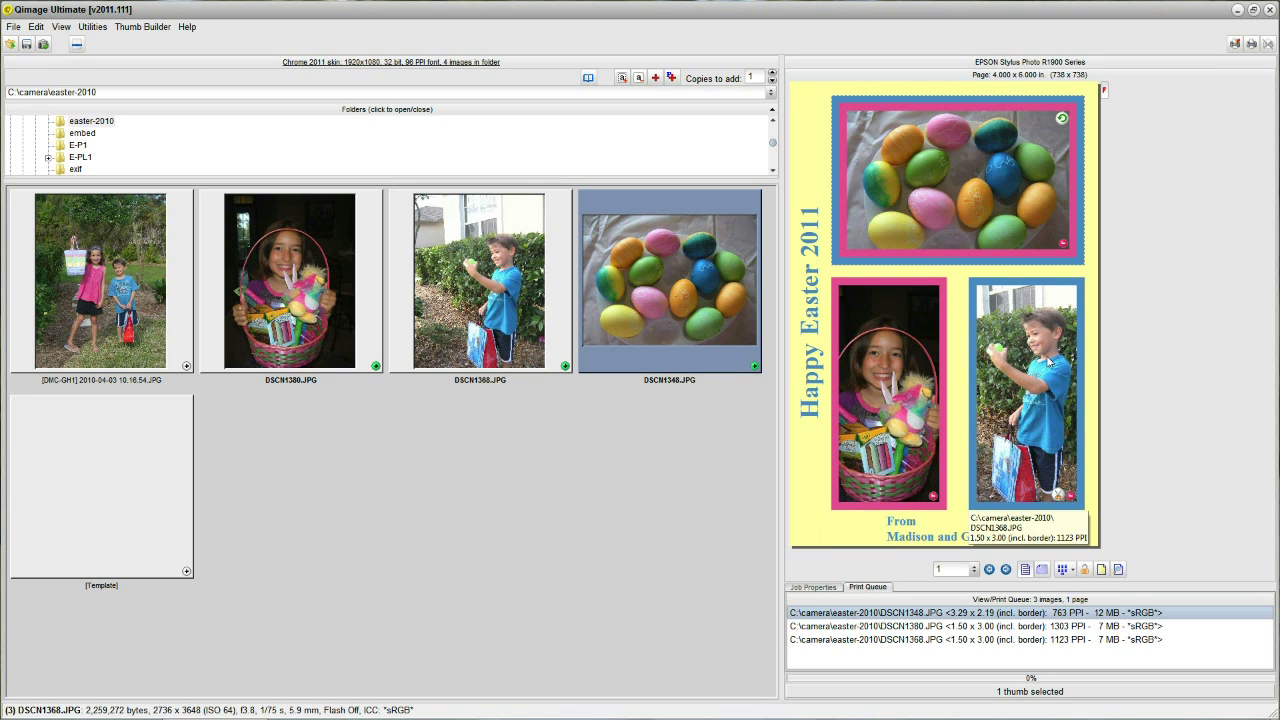
pyautogui.click(935, 175)
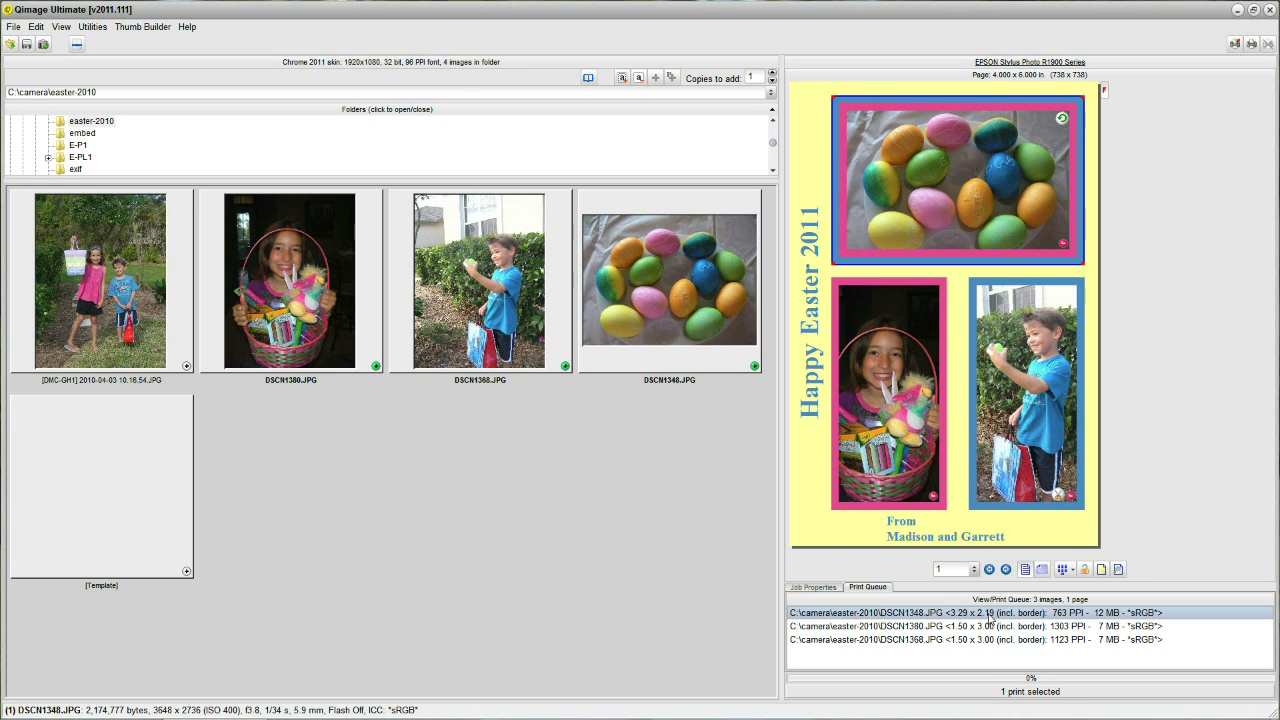
# Step: Put the DMC-GH1 two-children photo back in the top slot, replacing the eggs picture
pyautogui.click(102, 287)
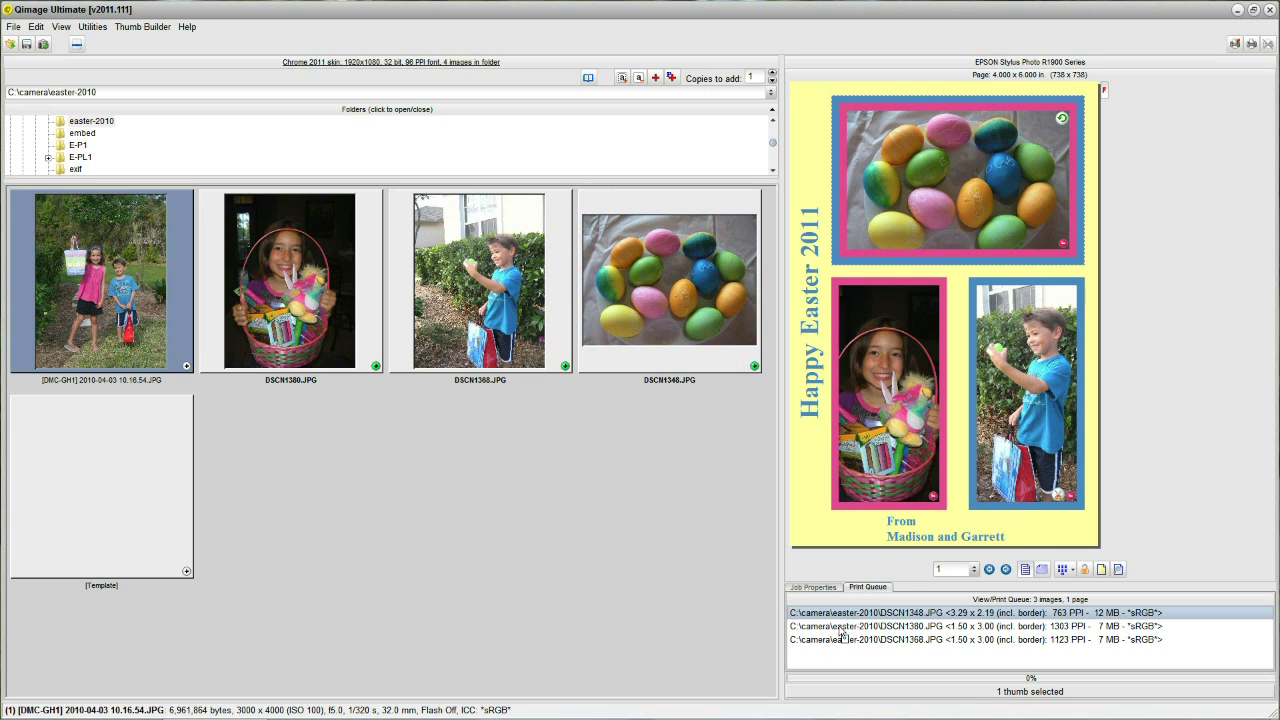
pyautogui.click(930, 614)
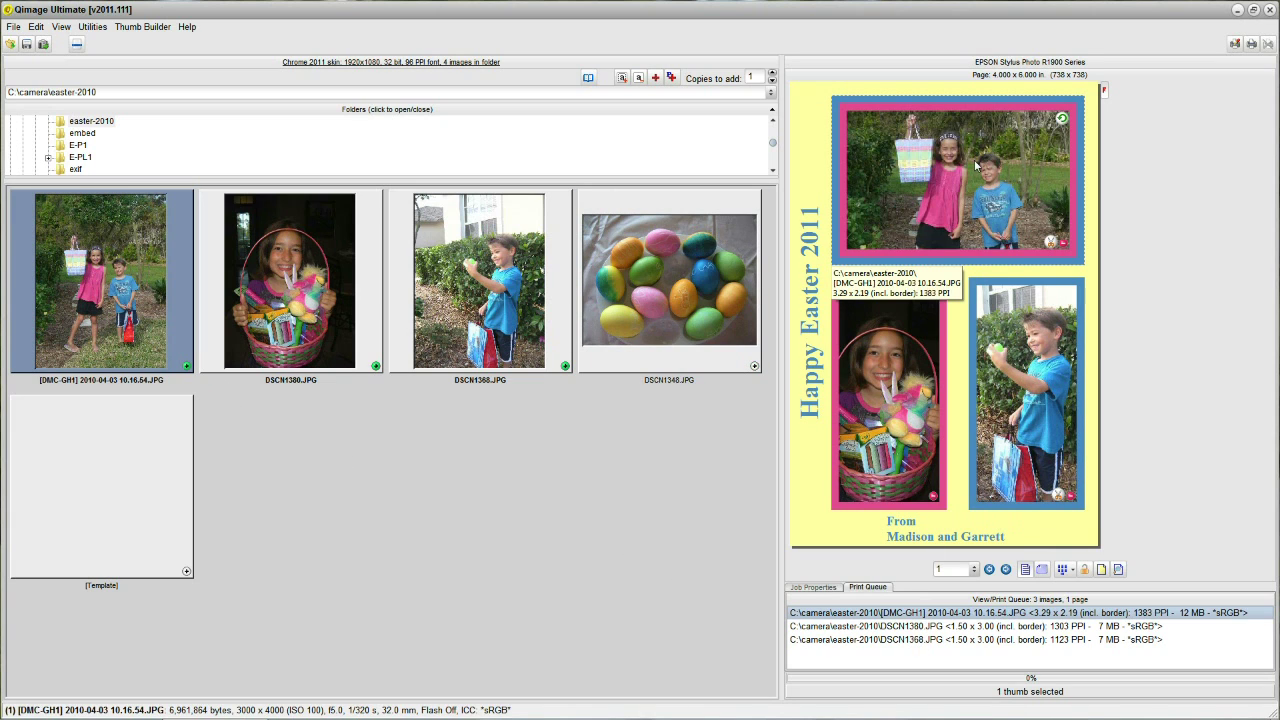